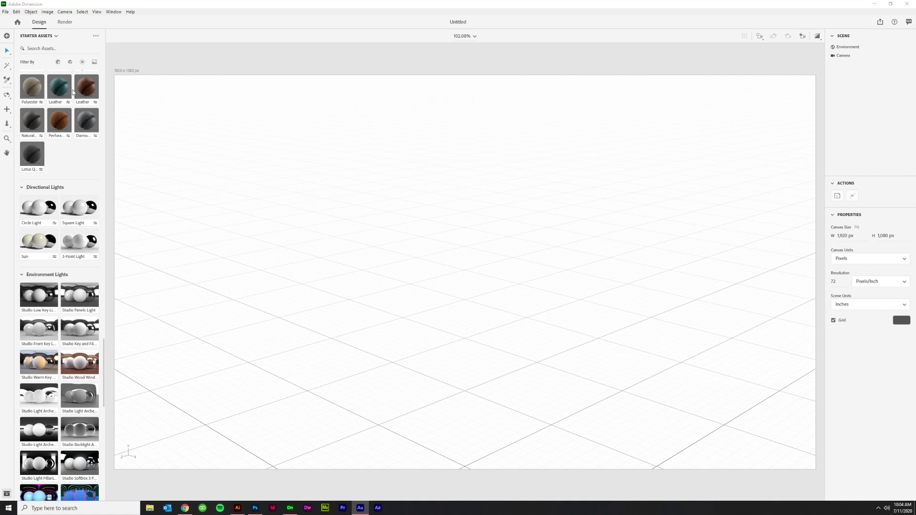
# Step: Look over the CITRUS pouch label artboards in Illustrator, then switch back to the empty Dimension scene
pyautogui.scroll(-2, 52, 224)
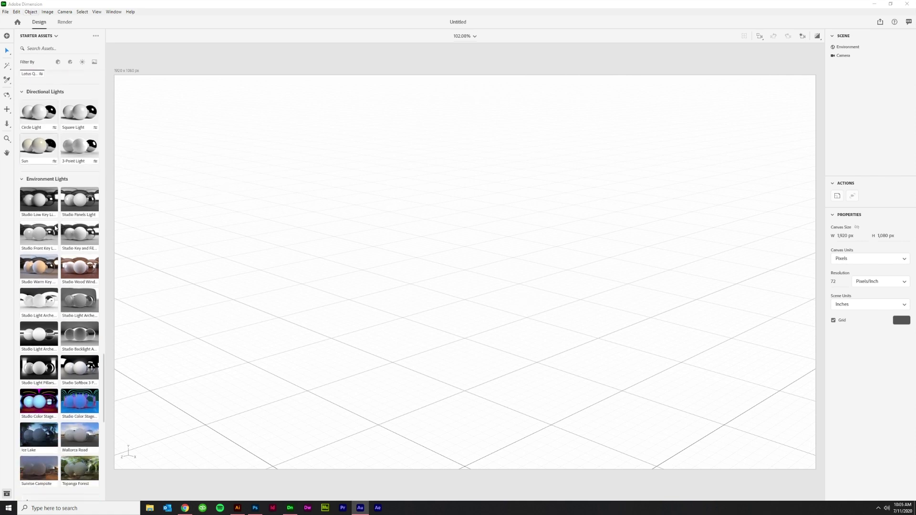
pyautogui.click(237, 507)
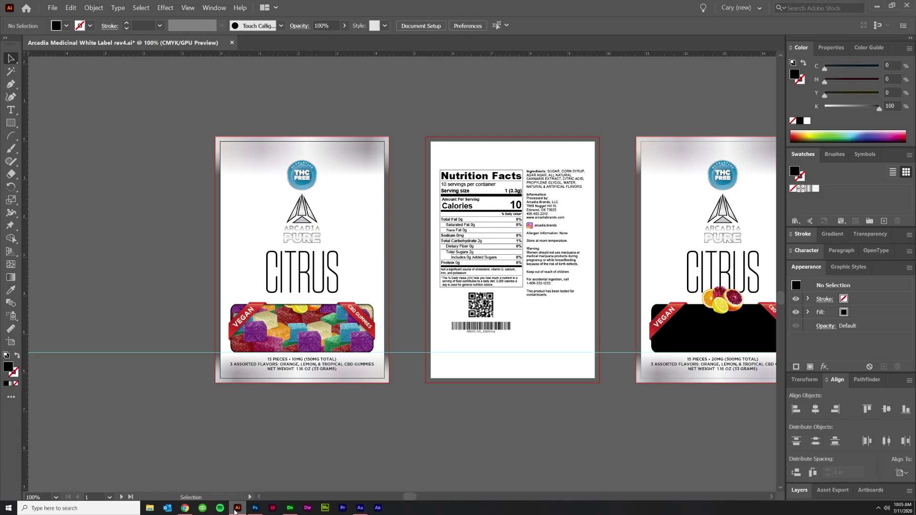
pyautogui.hscroll(1, 376, 439)
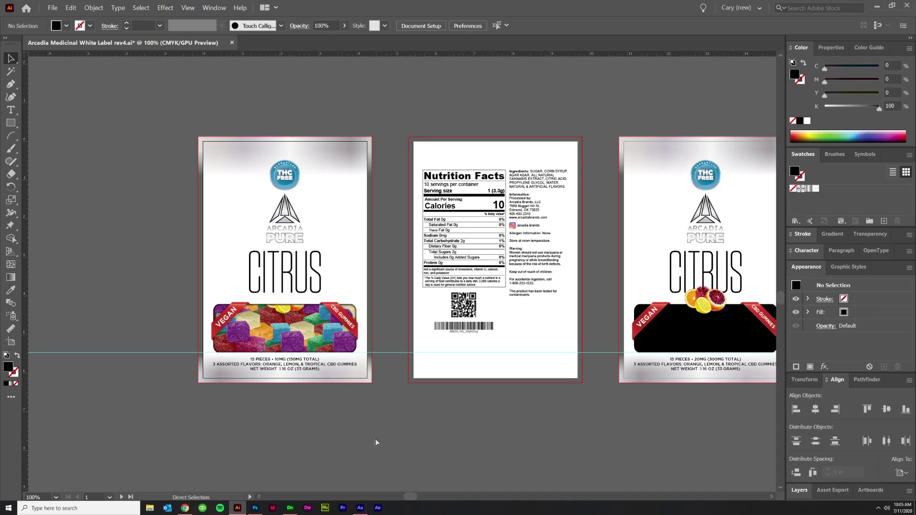
pyautogui.hscroll(-2, 358, 428)
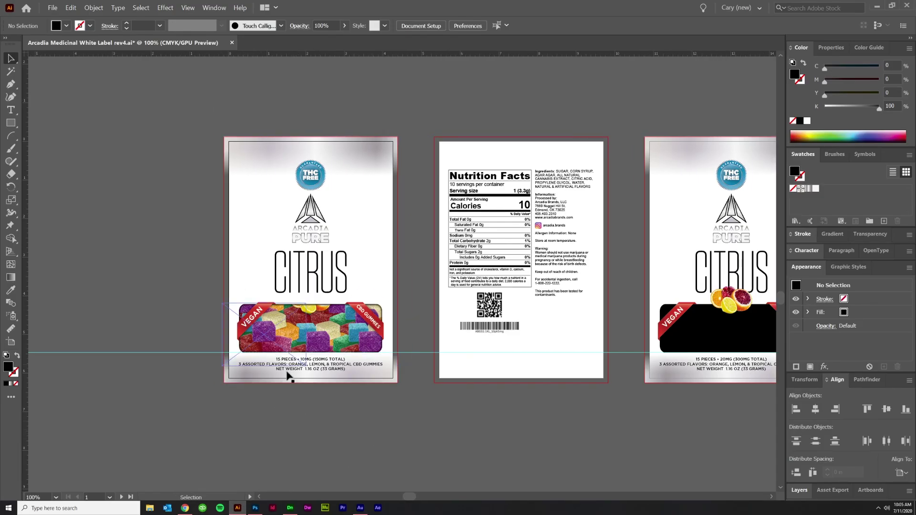
pyautogui.moveTo(295, 512)
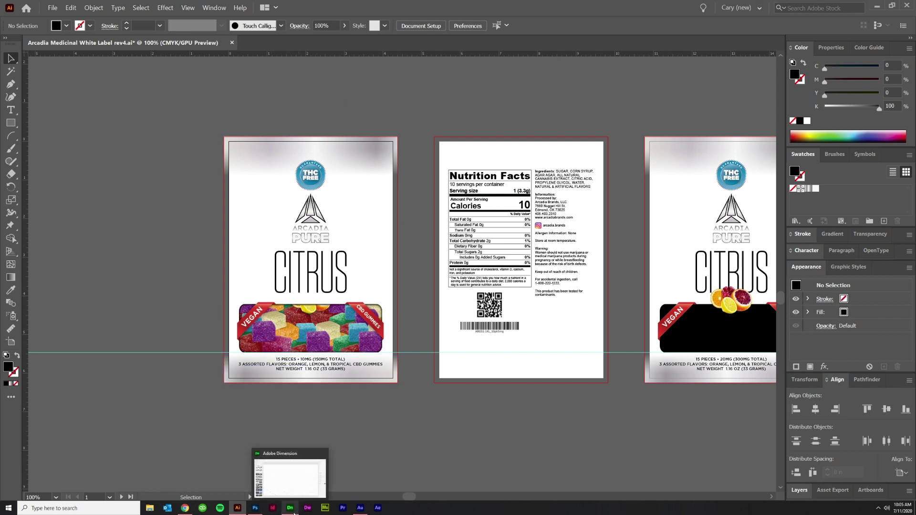
pyautogui.click(294, 511)
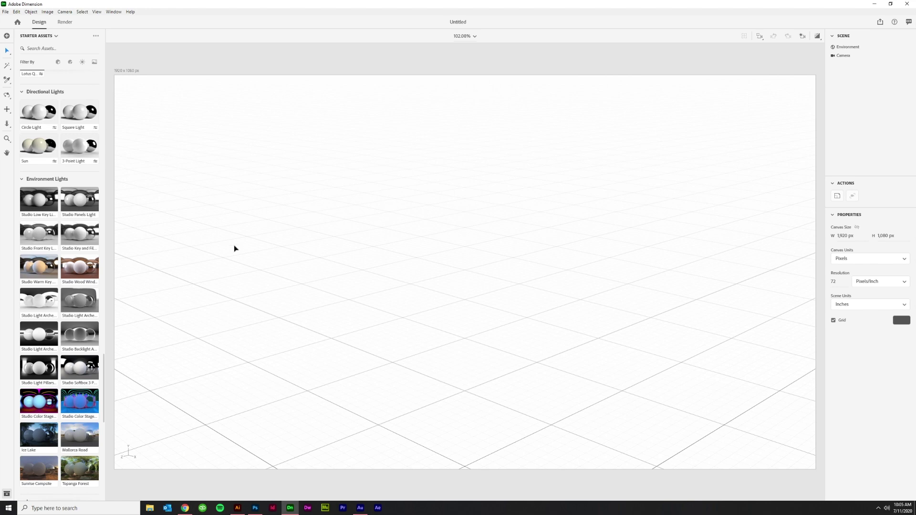
# Step: Add the Food Pouch starter model to the scene
pyautogui.scroll(-10, 64, 311)
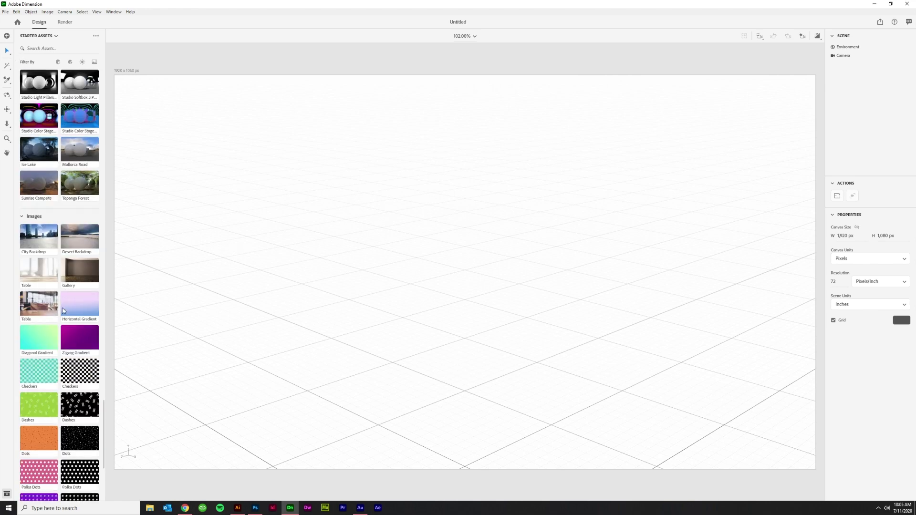
pyautogui.scroll(20, 75, 297)
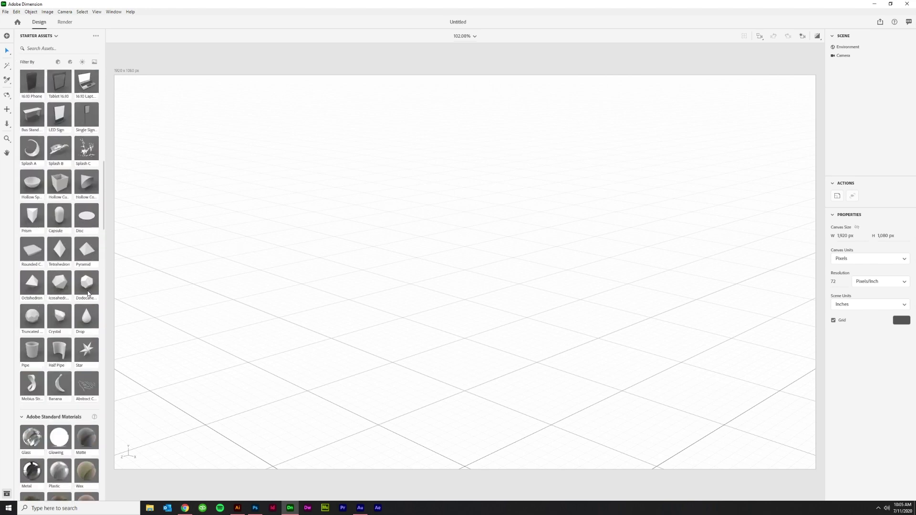
pyautogui.scroll(5, 88, 293)
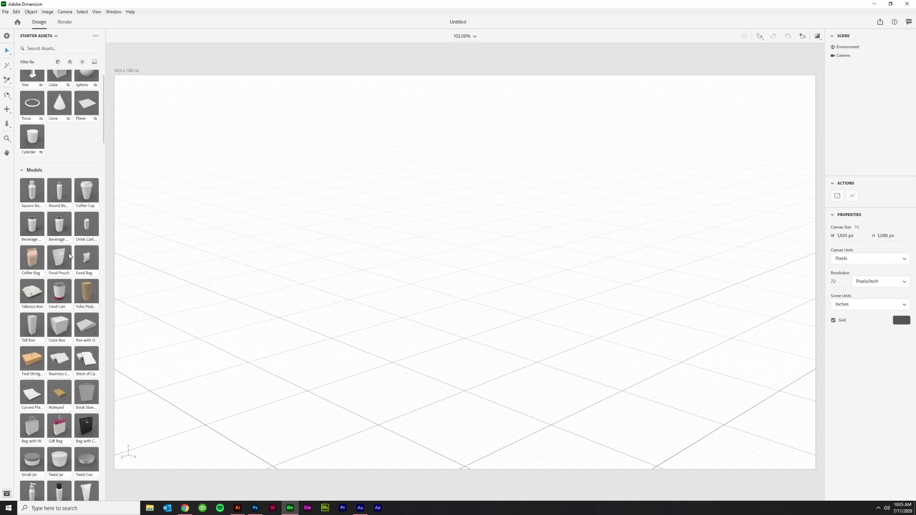
pyautogui.click(60, 262)
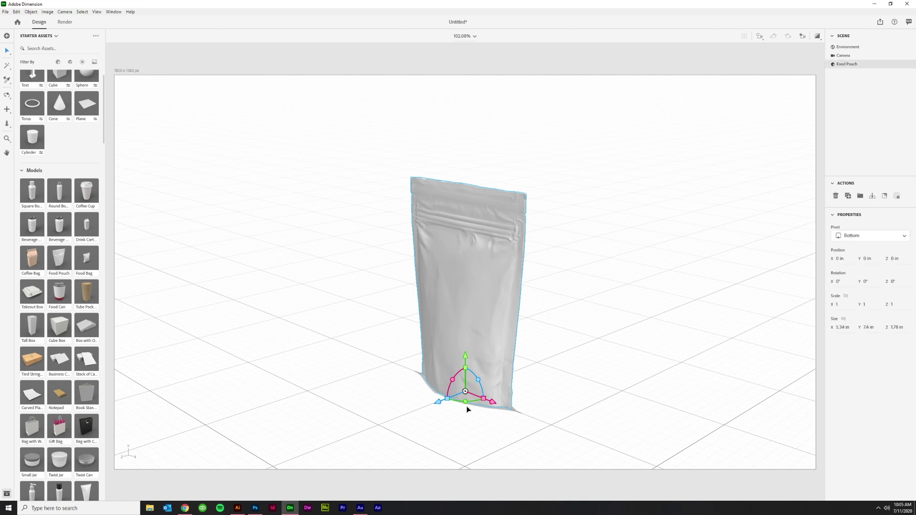
# Step: Orbit the camera to a level, head-on front view of the pouch
pyautogui.moveTo(468, 414); pyautogui.dragTo(590, 365, button='right')
pyautogui.moveTo(502, 420)
pyautogui.mouseDown(button='right')
pyautogui.moveTo(520, 409)
pyautogui.moveTo(495, 424)
pyautogui.mouseUp(button='right')
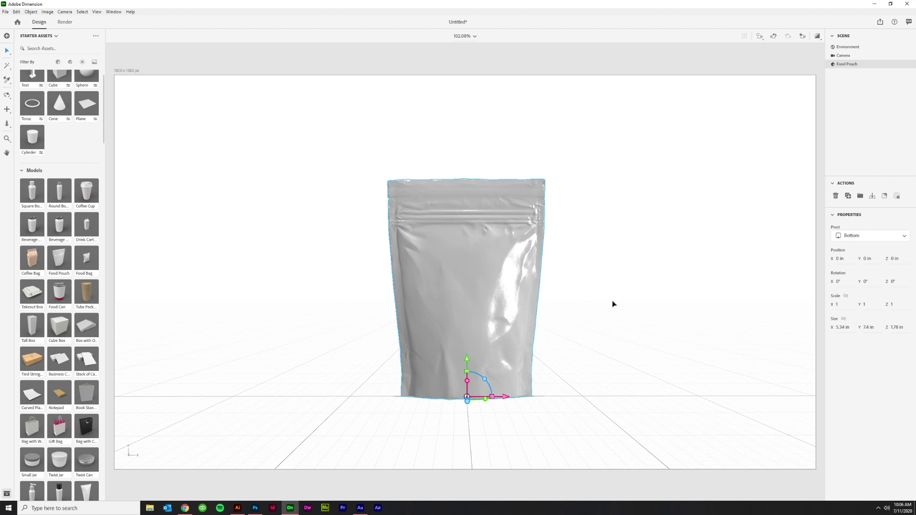
pyautogui.scroll(-10, 66, 353)
# Step: Apply the Matte standard material to the pouch, leaving its base color gray (186, 186, 186)
pyautogui.scroll(-6, 66, 352)
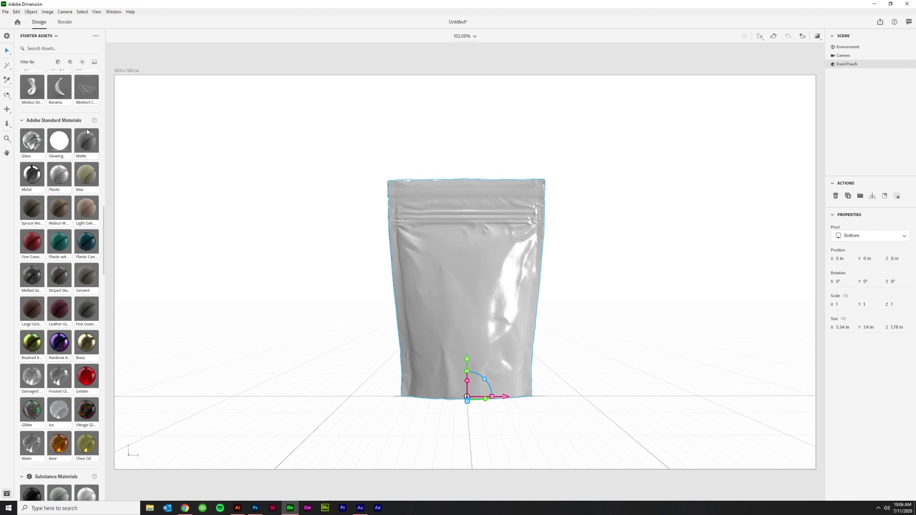
pyautogui.moveTo(87, 142); pyautogui.dragTo(455, 297)
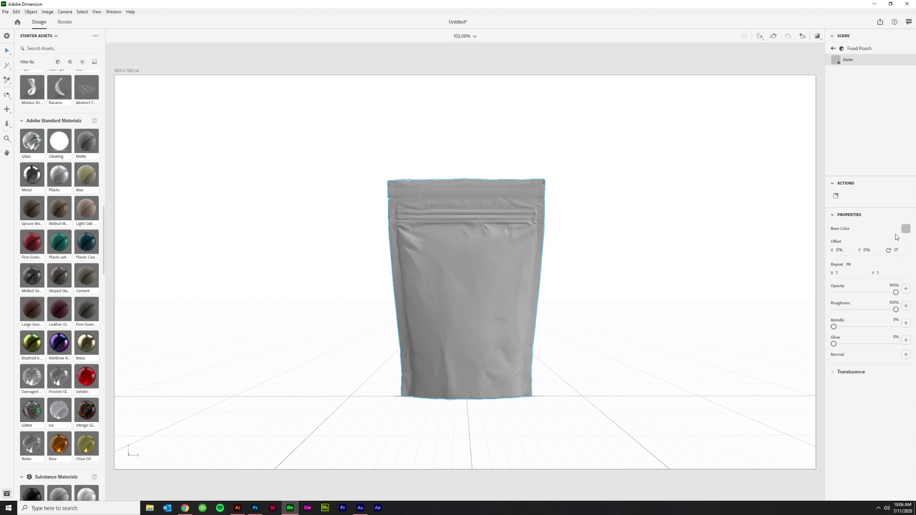
pyautogui.click(906, 229)
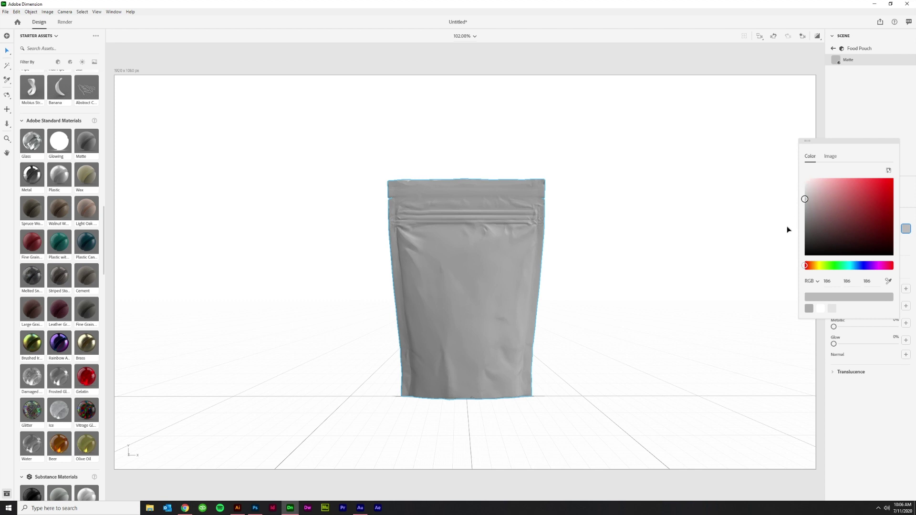
pyautogui.click(748, 285)
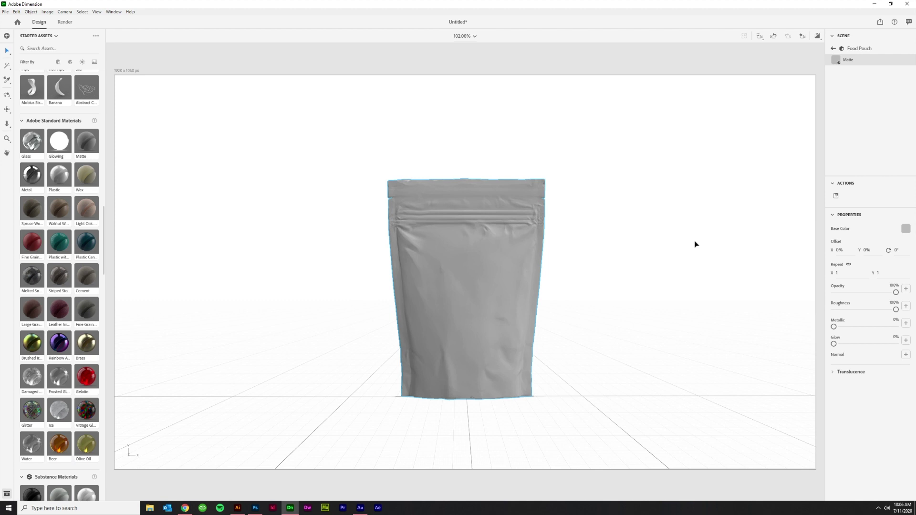
# Step: Place the silver metallic PNG from the Medicinal White Bag Gummies 4x folder onto the pouch
pyautogui.click(835, 197)
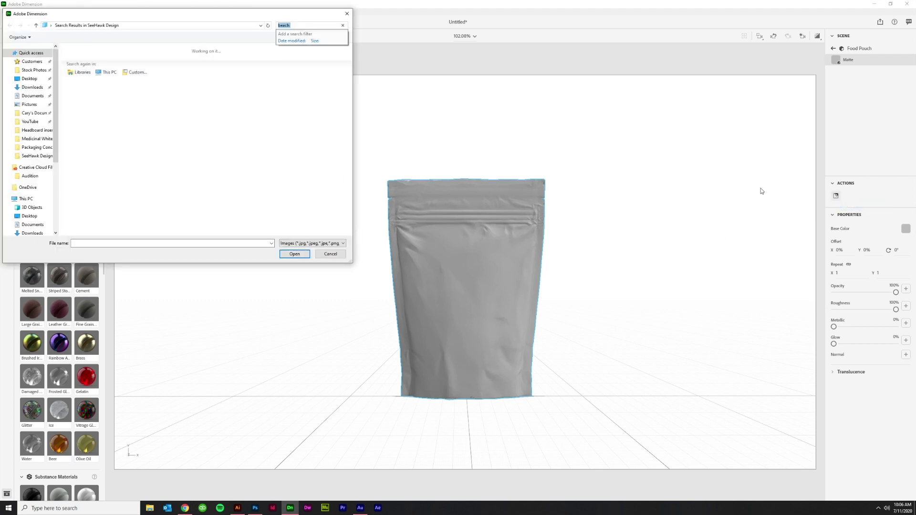
pyautogui.click(31, 62)
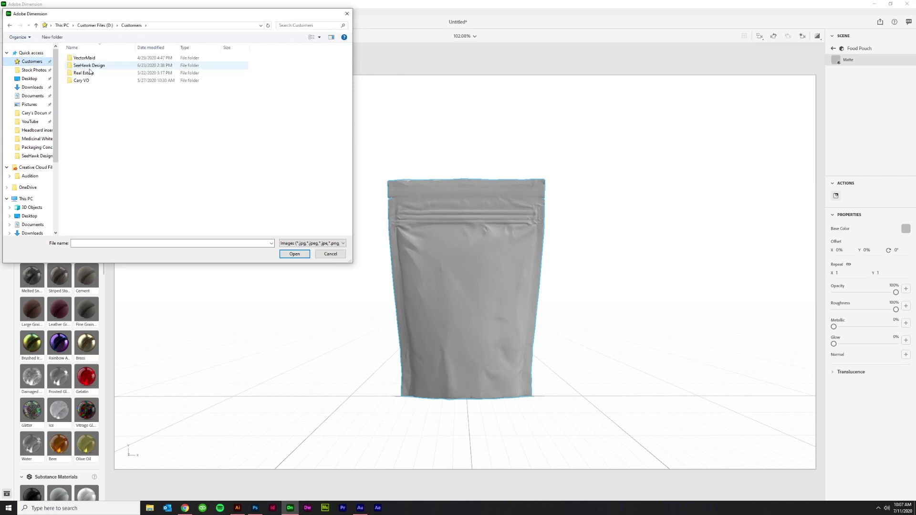
pyautogui.doubleClick(94, 70)
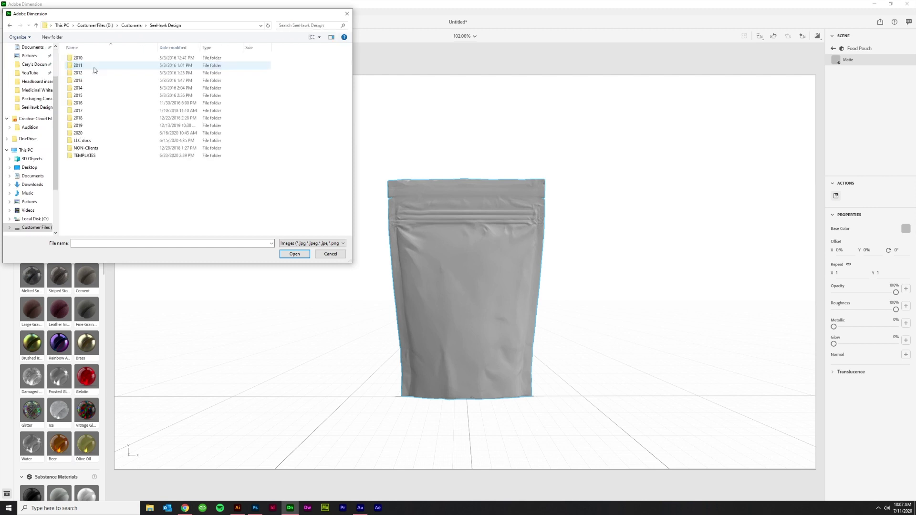
pyautogui.doubleClick(81, 133)
pyautogui.doubleClick(90, 59)
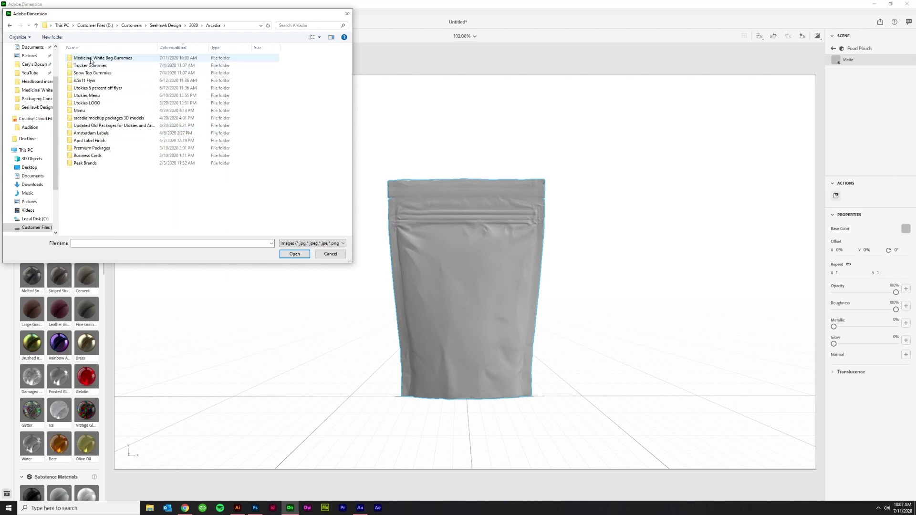
pyautogui.doubleClick(90, 59)
pyautogui.scroll(-1, 99, 188)
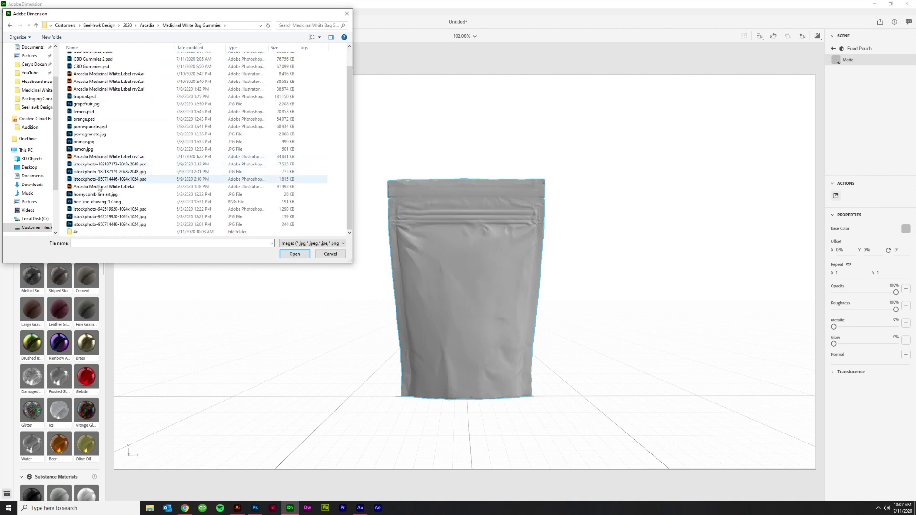
pyautogui.doubleClick(76, 231)
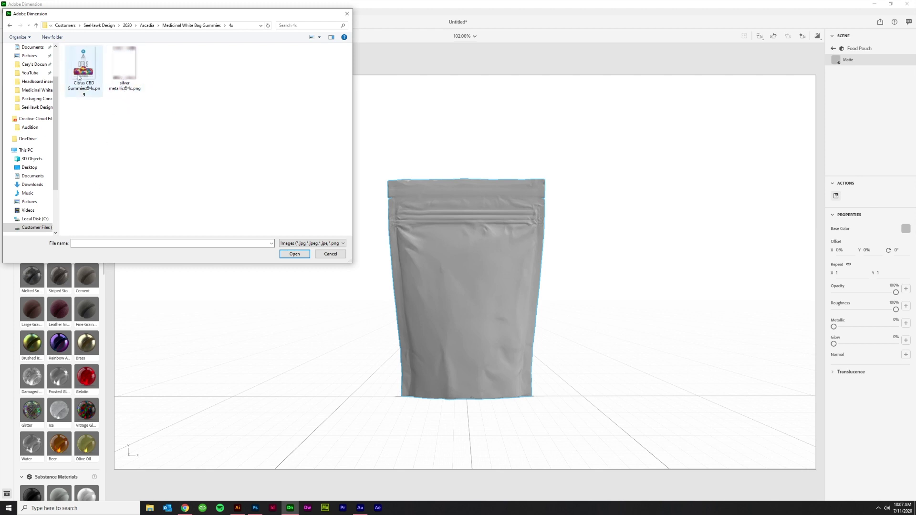
pyautogui.doubleClick(129, 81)
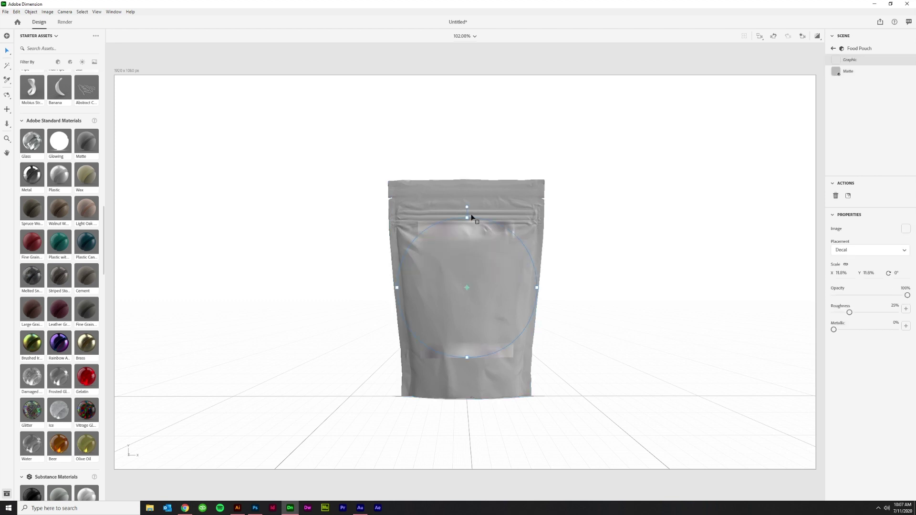
# Step: Stretch the silver graphic taller and wider to cover the whole pouch
pyautogui.moveTo(467, 217); pyautogui.dragTo(473, 178)
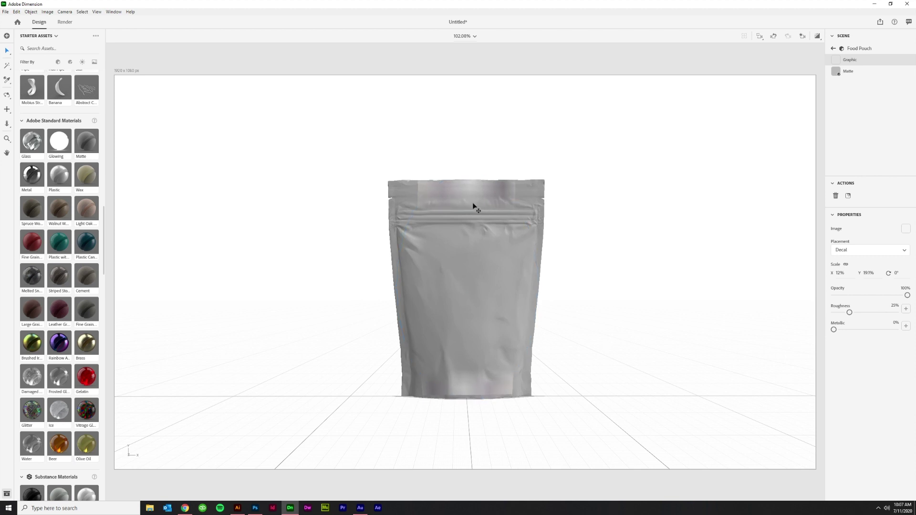
pyautogui.moveTo(528, 254)
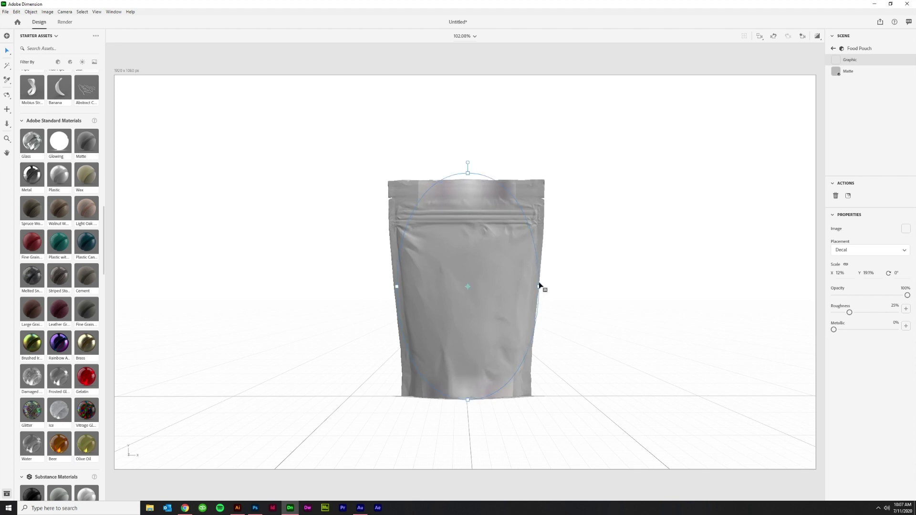
pyautogui.moveTo(539, 287); pyautogui.dragTo(585, 292)
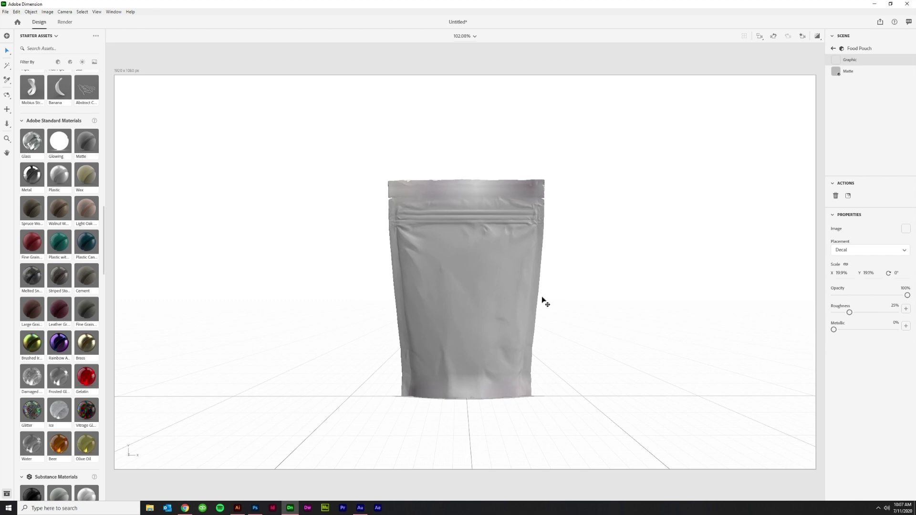
pyautogui.moveTo(549, 303)
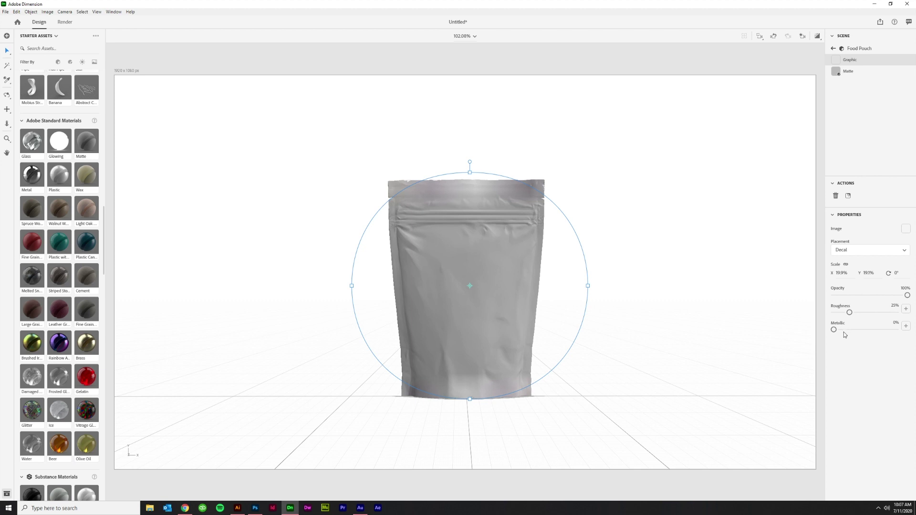
# Step: Set the silver graphic to 100% Metallic and 0% Roughness
pyautogui.moveTo(834, 329); pyautogui.dragTo(899, 330)
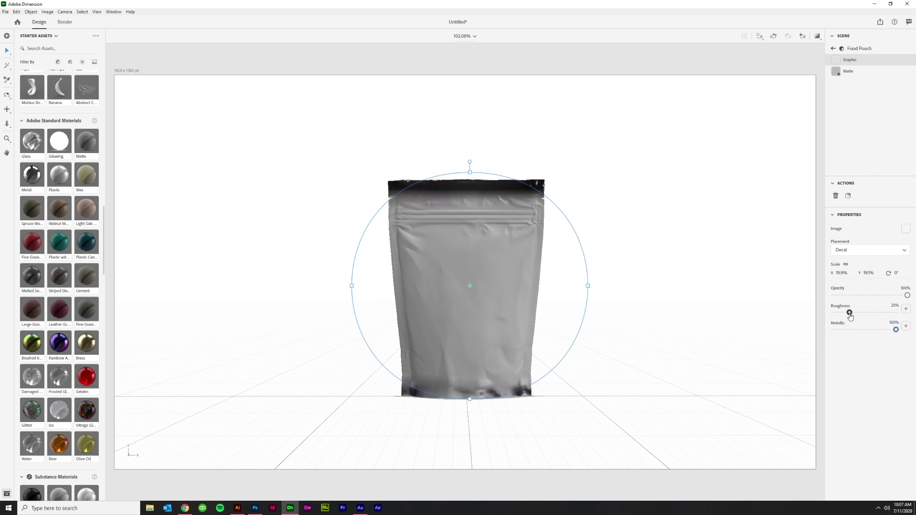
pyautogui.moveTo(850, 314); pyautogui.dragTo(833, 314)
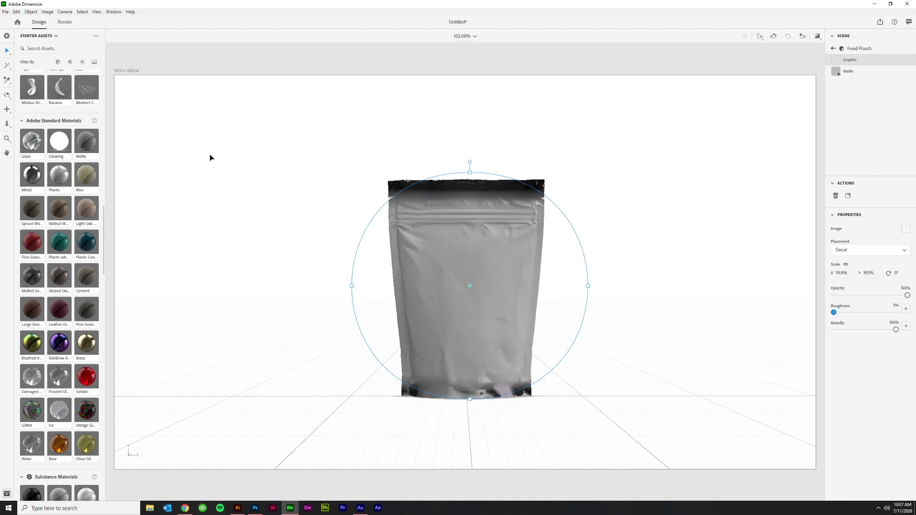
pyautogui.click(849, 197)
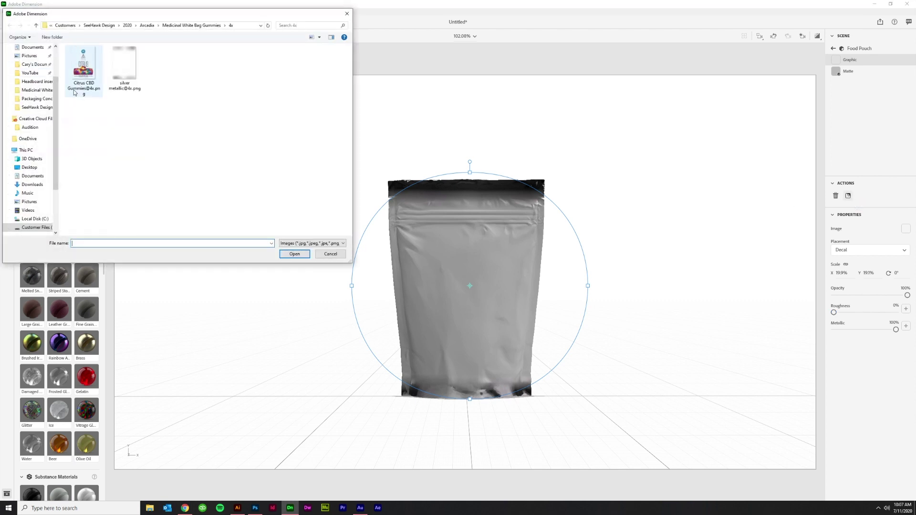
# Step: Place the Citrus CBD label artwork on the pouch and roughly size and position it
pyautogui.doubleClick(85, 75)
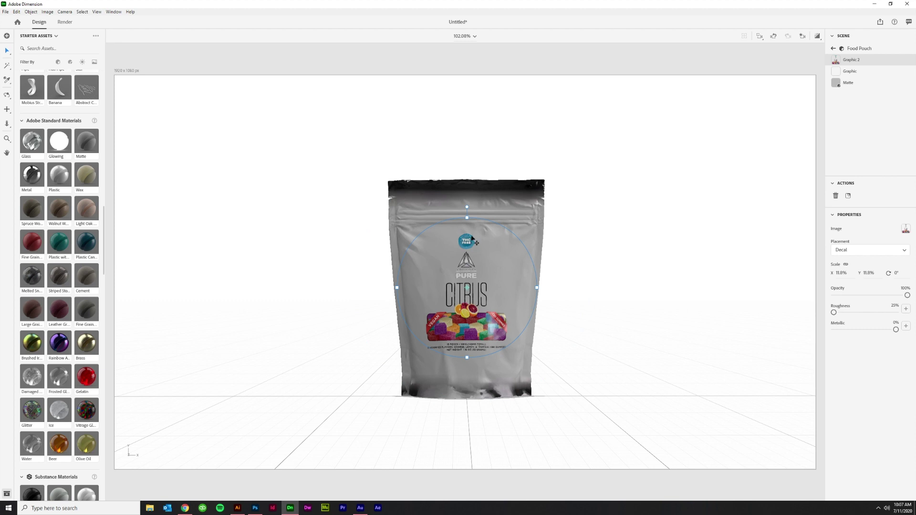
pyautogui.moveTo(468, 218); pyautogui.dragTo(478, 185)
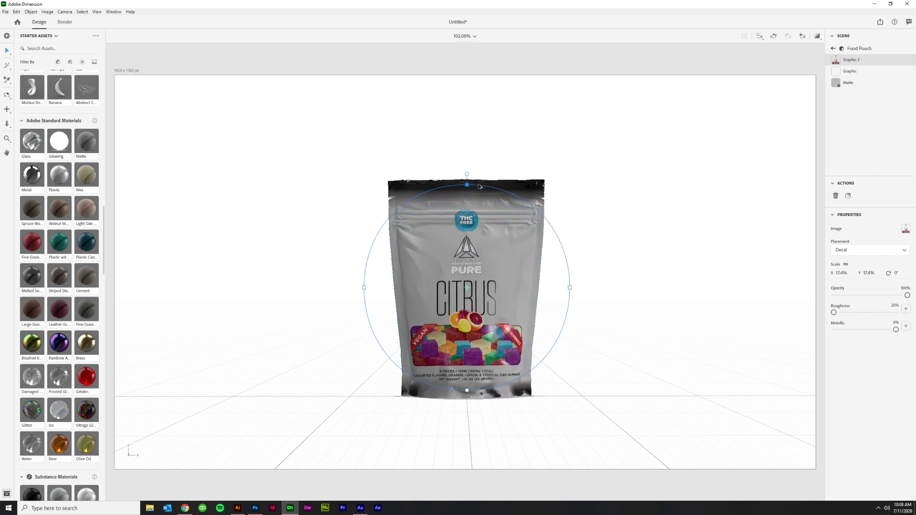
pyautogui.moveTo(469, 289)
pyautogui.mouseDown()
pyautogui.moveTo(462, 325)
pyautogui.moveTo(475, 283)
pyautogui.moveTo(474, 293)
pyautogui.mouseUp()
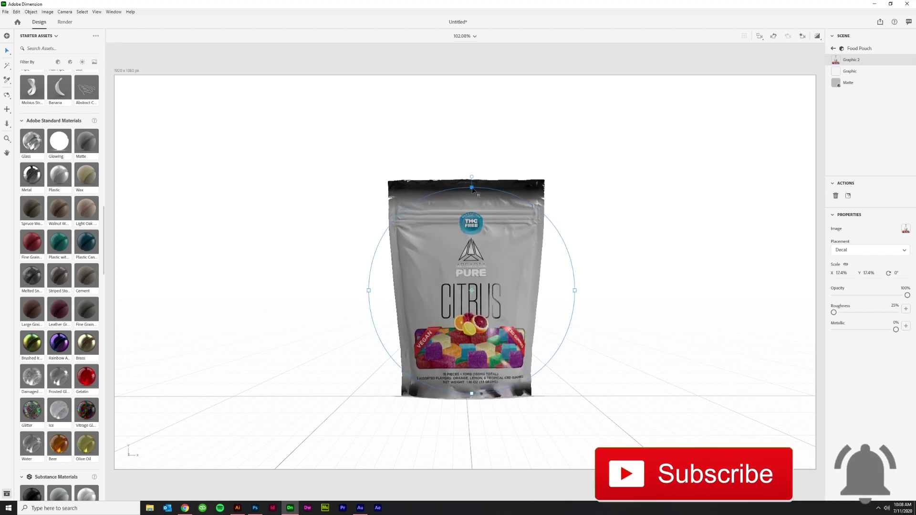
# Step: Enlarge the label to 18.7%, move it higher, and set its Metallic to 0%
pyautogui.moveTo(473, 189); pyautogui.dragTo(472, 182)
pyautogui.moveTo(481, 284); pyautogui.dragTo(479, 273)
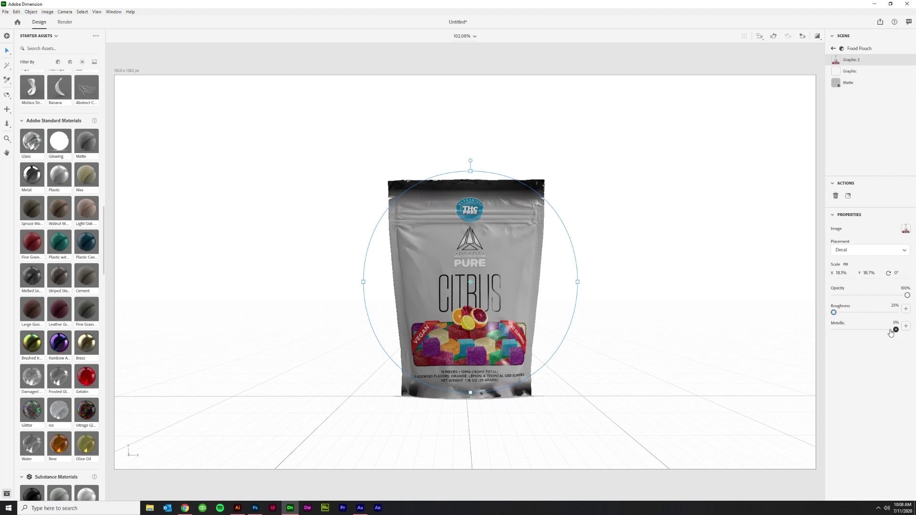
pyautogui.moveTo(892, 330); pyautogui.dragTo(797, 314)
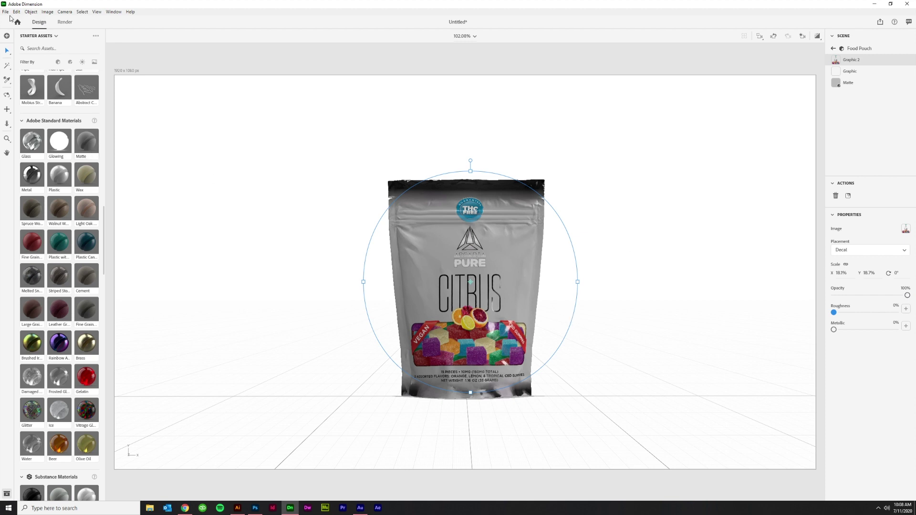
# Step: Set the blurred café Table photo from Starter Assets as the background
pyautogui.scroll(-15, 78, 308)
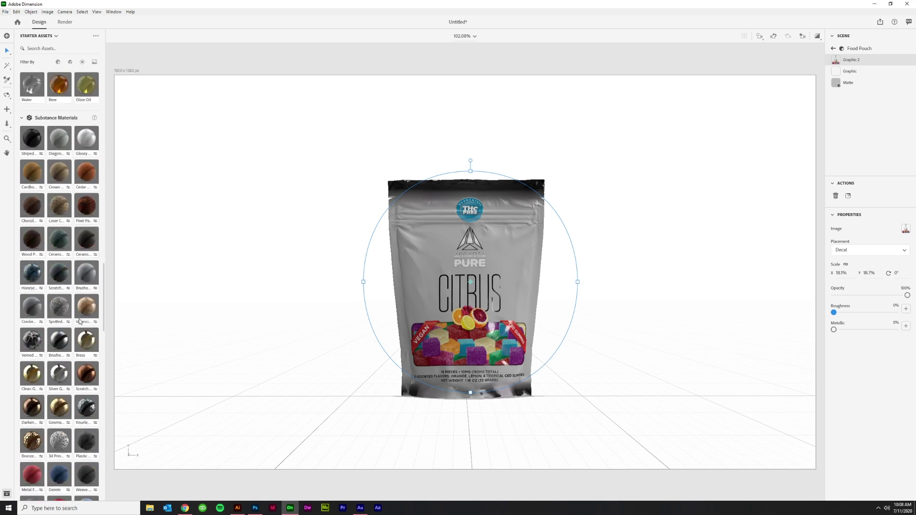
pyautogui.scroll(-10, 78, 309)
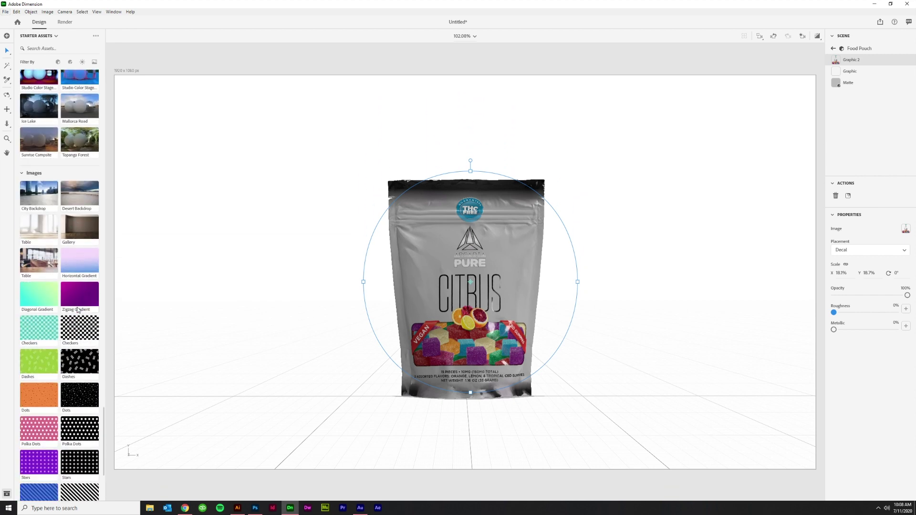
pyautogui.click(41, 270)
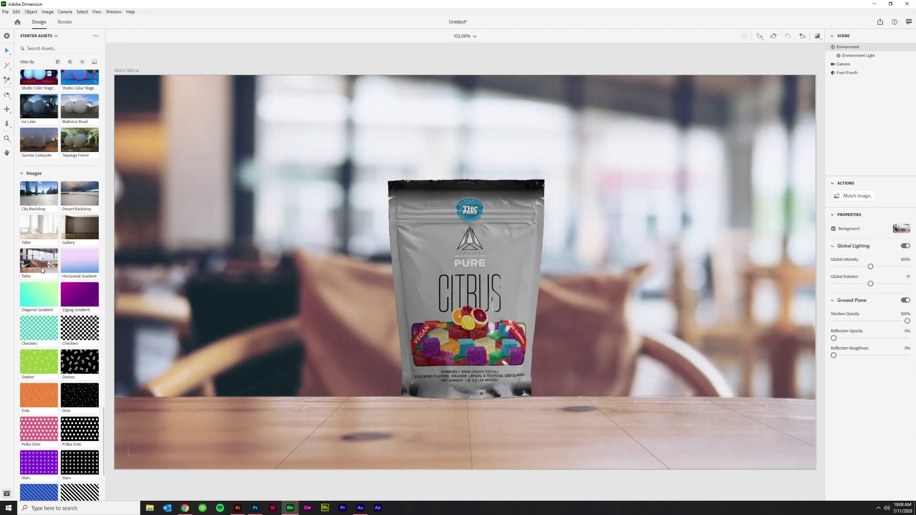
# Step: Match Image to the Table photo, keeping Image Aspect Ratio canvas resize and Multiple Lights
pyautogui.click(856, 196)
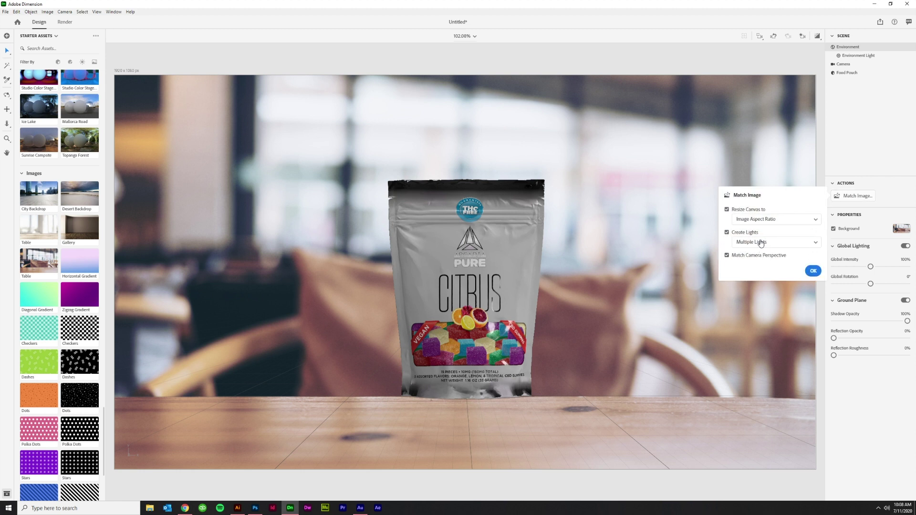
pyautogui.click(756, 222)
pyautogui.click(761, 244)
pyautogui.click(762, 244)
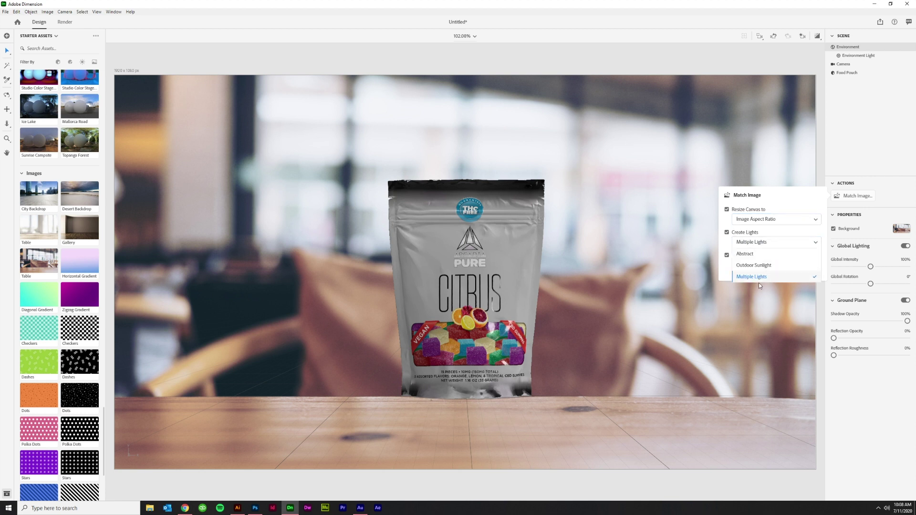
pyautogui.click(758, 278)
pyautogui.click(756, 246)
pyautogui.click(760, 278)
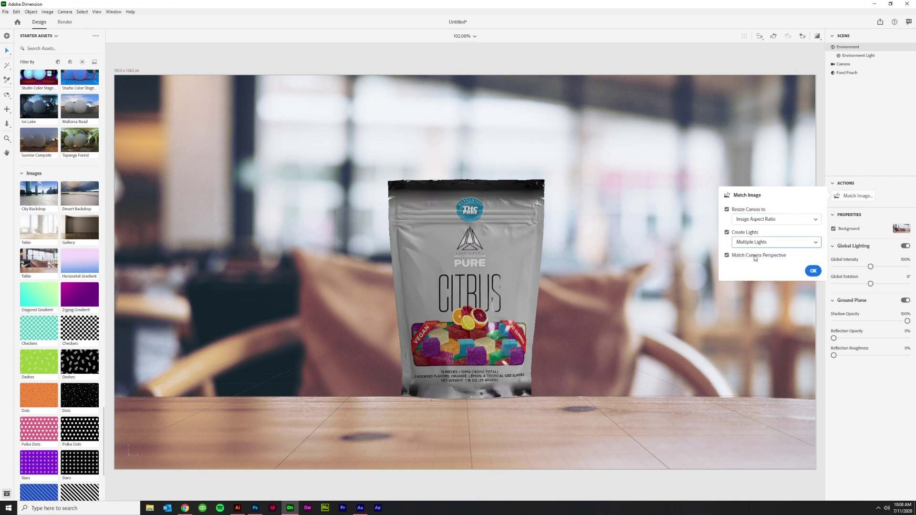
pyautogui.click(813, 271)
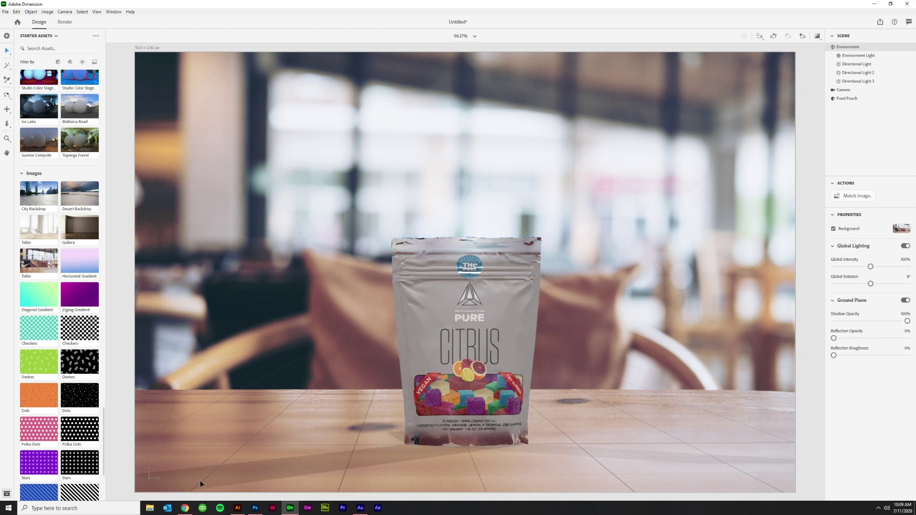
# Step: Rotate the pouch slightly, scale it to 1.3, and move it forward on the tabletop
pyautogui.click(465, 432)
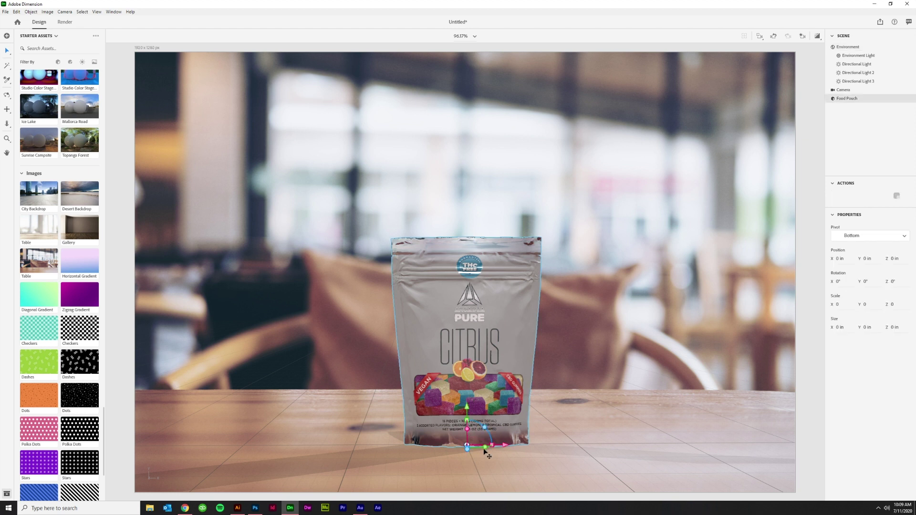
pyautogui.moveTo(487, 450); pyautogui.dragTo(527, 450)
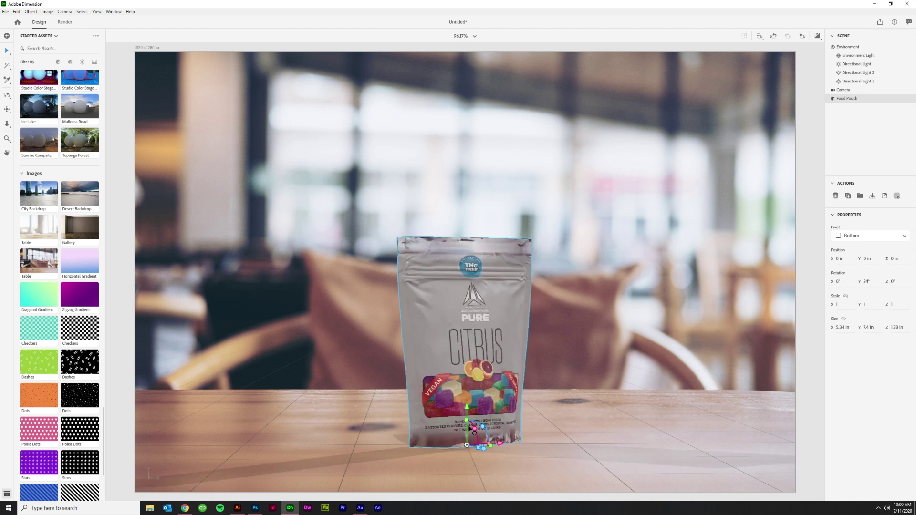
pyautogui.moveTo(466, 422); pyautogui.dragTo(358, 416)
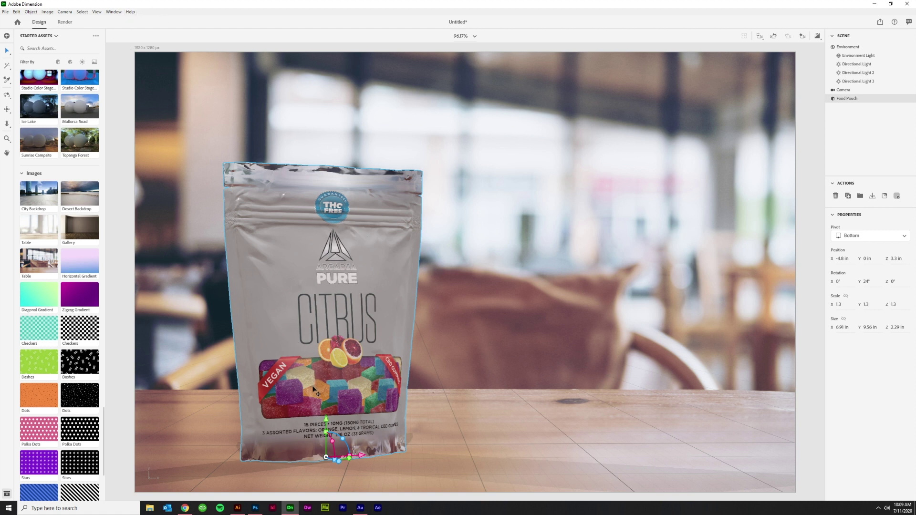
pyautogui.moveTo(310, 379); pyautogui.dragTo(329, 346)
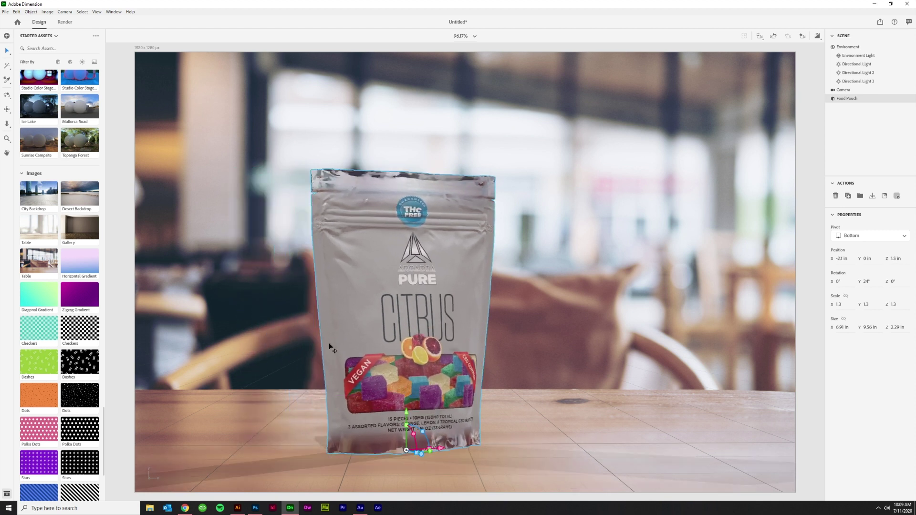
# Step: Import beach with frond.psd as the background image and nudge the pouch back on the sand
pyautogui.click(5, 11)
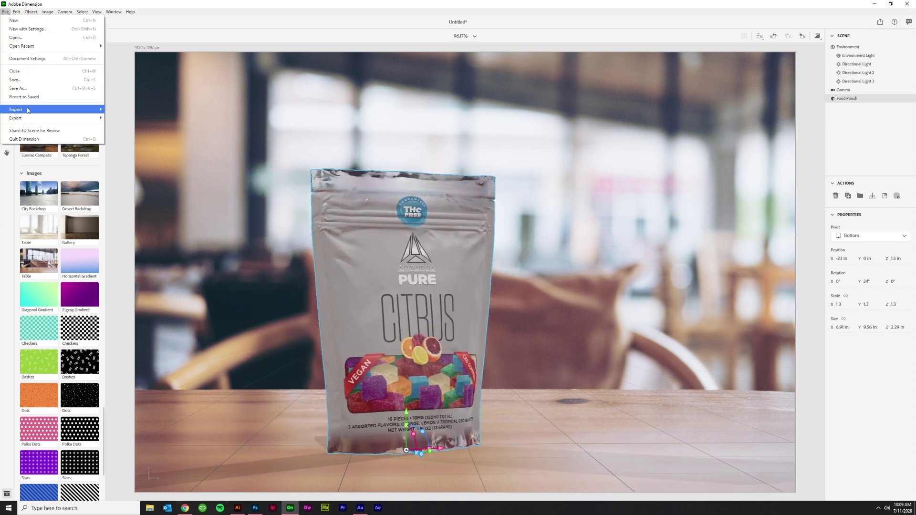
pyautogui.moveTo(27, 110)
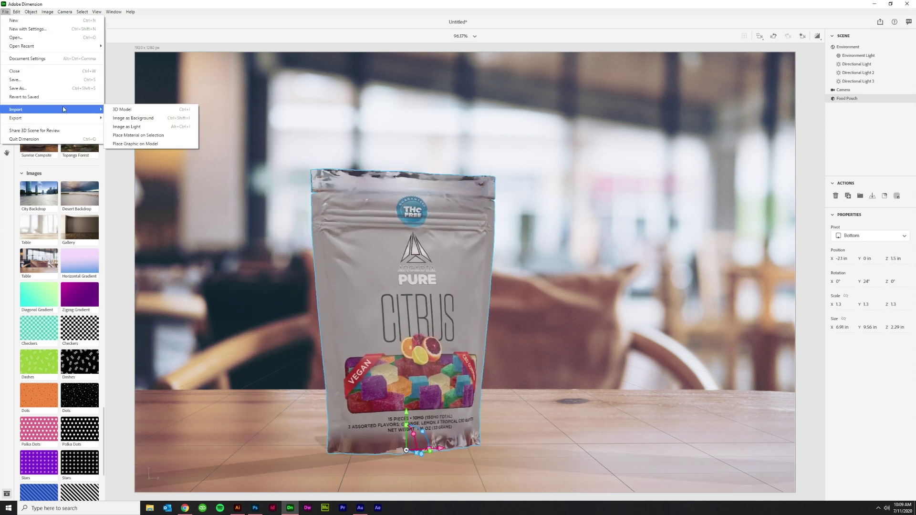
pyautogui.click(129, 118)
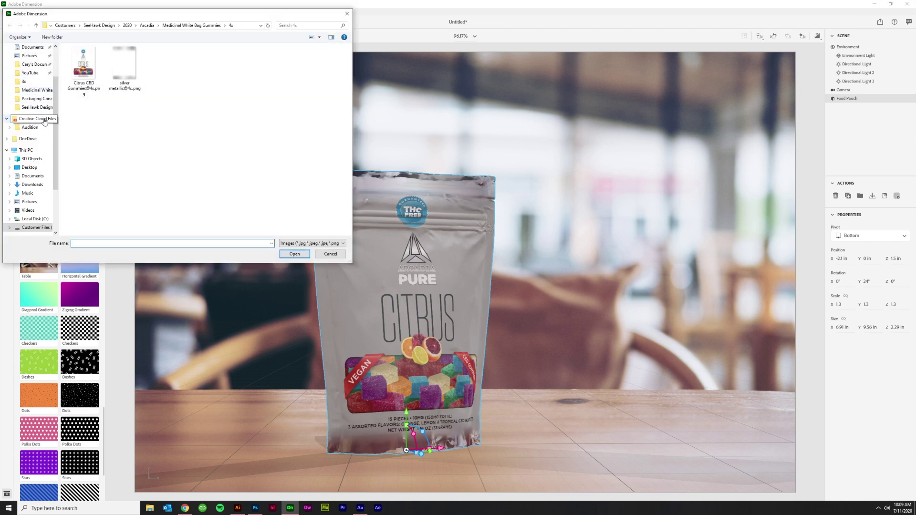
pyautogui.scroll(2, 42, 116)
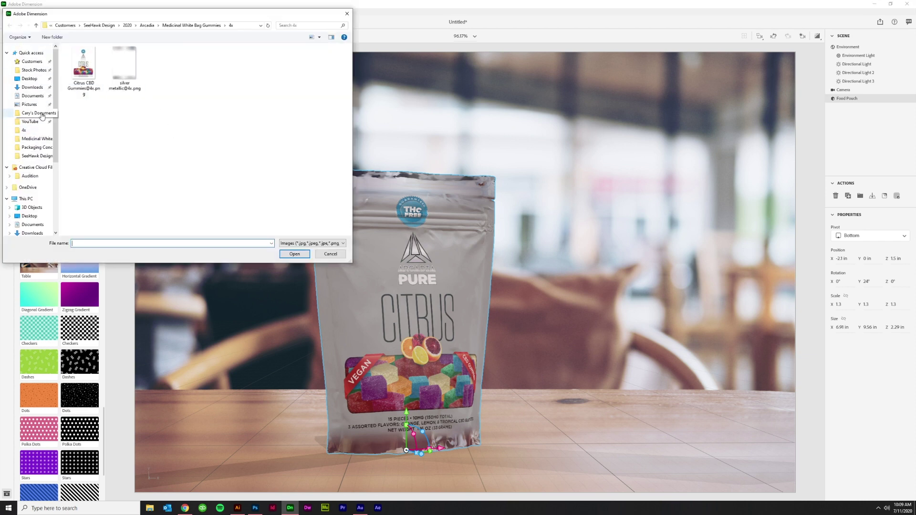
pyautogui.click(30, 52)
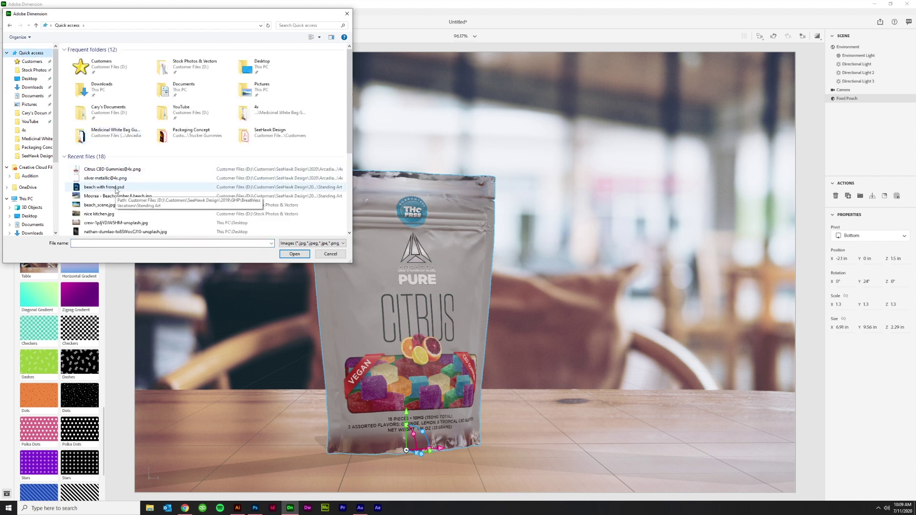
pyautogui.doubleClick(116, 187)
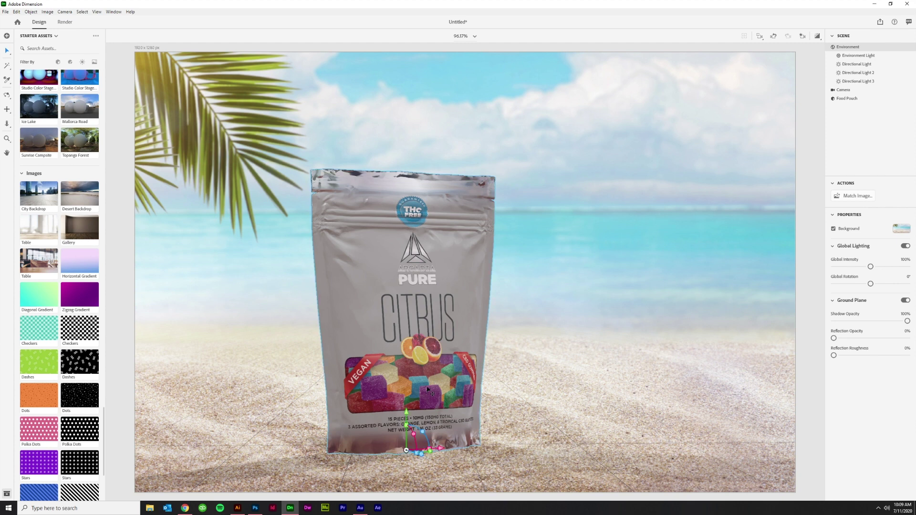
pyautogui.moveTo(414, 435); pyautogui.dragTo(412, 372)
# Step: Match Image to the beach photo with Outdoor Sunlight, adding a Sun light and camera perspective
pyautogui.click(699, 262)
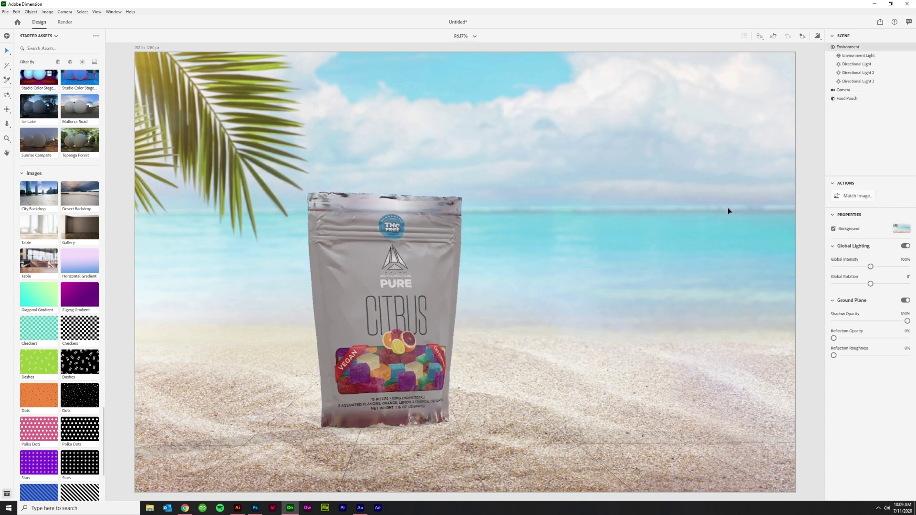
pyautogui.click(857, 196)
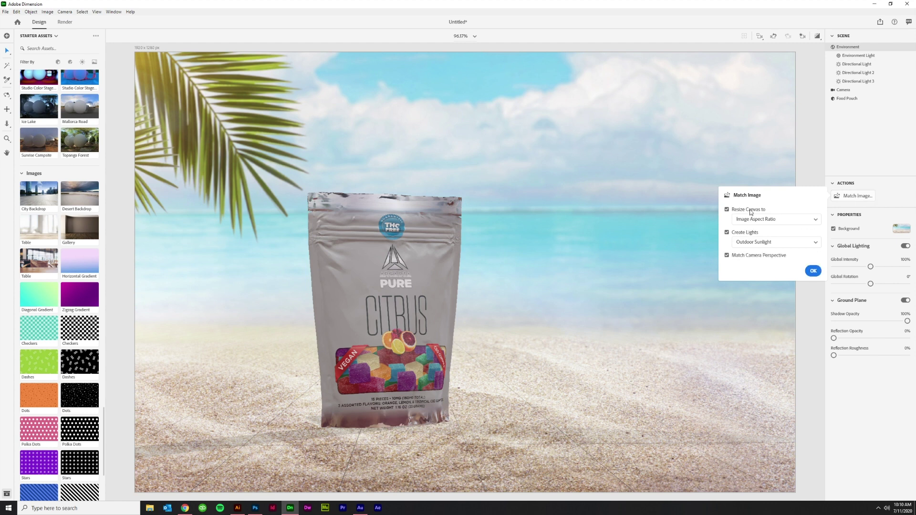
pyautogui.click(765, 244)
pyautogui.click(765, 243)
pyautogui.click(813, 271)
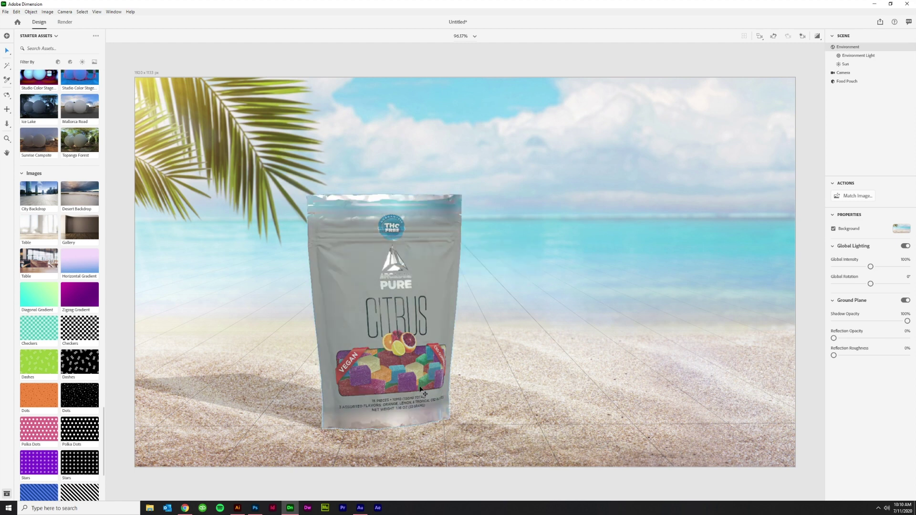
# Step: Move the pouch left on the sand, scale it to 1.5, and turn it to -69°
pyautogui.moveTo(384, 399); pyautogui.dragTo(348, 387)
pyautogui.moveTo(384, 305); pyautogui.dragTo(389, 326)
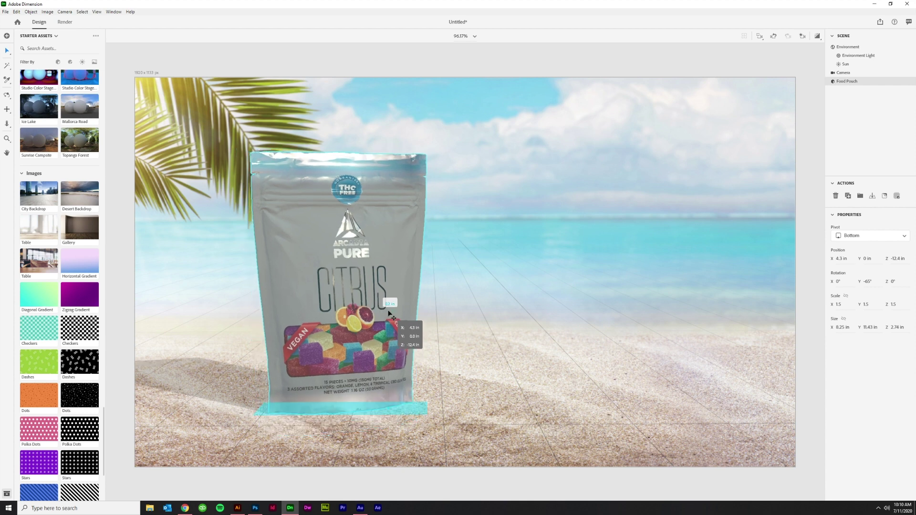
pyautogui.hotkey('ctrl', 'z')
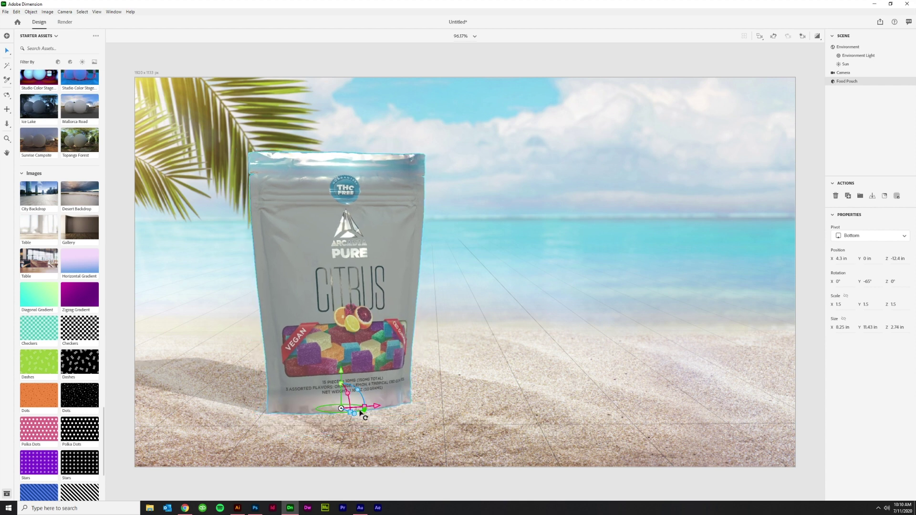
pyautogui.moveTo(364, 410); pyautogui.dragTo(367, 416)
# Step: Set the Sun to about 129% intensity, 39.3° height and 22% cloudiness
pyautogui.click(844, 65)
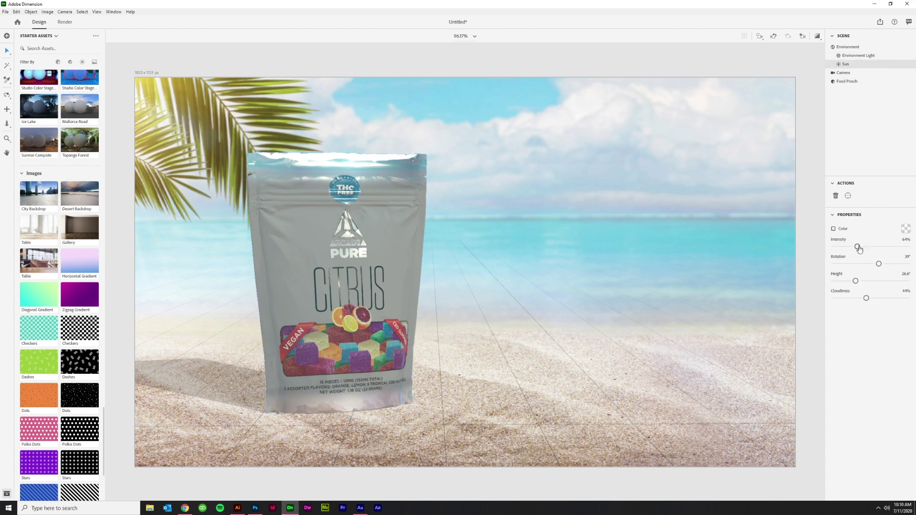
pyautogui.moveTo(858, 249); pyautogui.dragTo(873, 249)
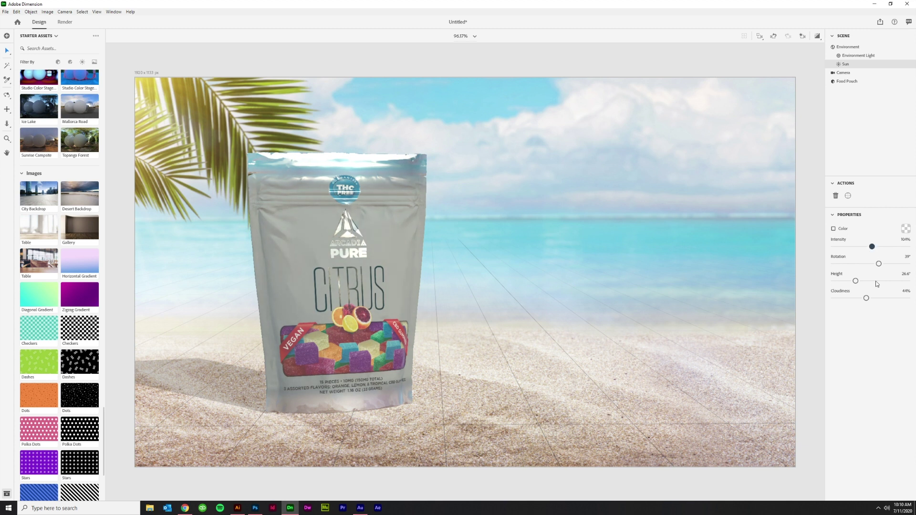
pyautogui.click(867, 300)
pyautogui.moveTo(866, 302); pyautogui.dragTo(853, 304)
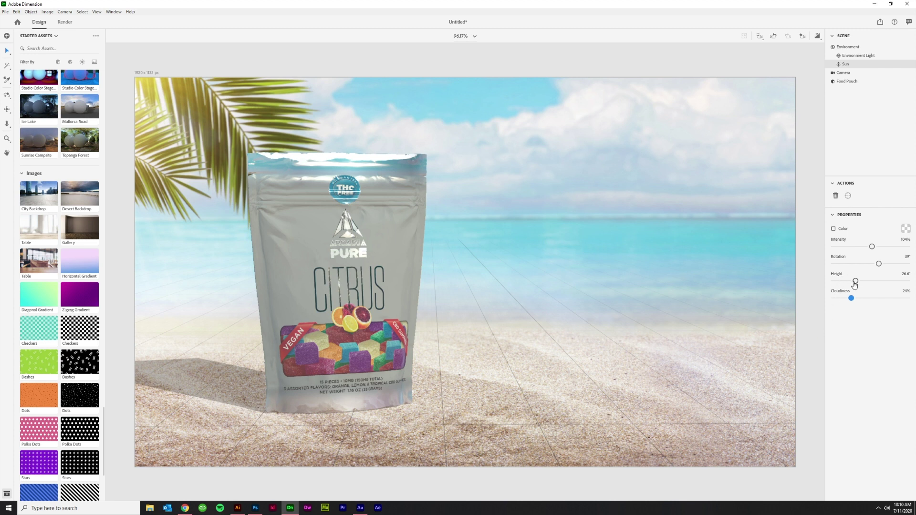
pyautogui.moveTo(855, 285); pyautogui.dragTo(879, 271)
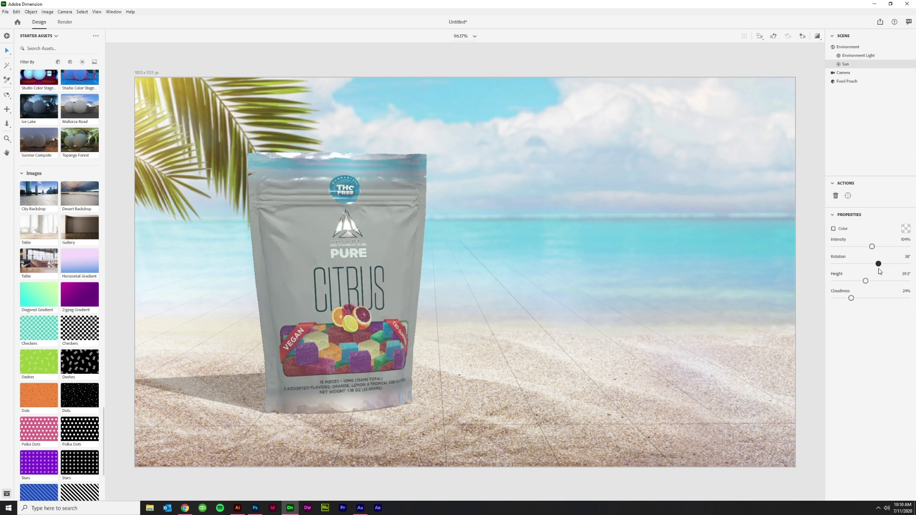
pyautogui.moveTo(872, 248); pyautogui.dragTo(878, 253)
pyautogui.moveTo(851, 299); pyautogui.dragTo(851, 300)
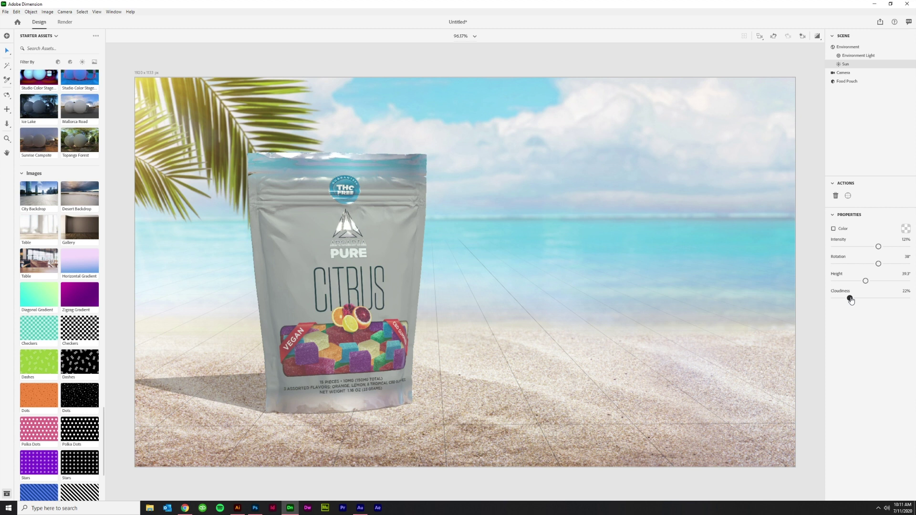
pyautogui.click(832, 82)
# Step: Lighten the pouch's Matte base colour to RGB 224, 224, 224
pyautogui.doubleClick(833, 82)
pyautogui.click(838, 83)
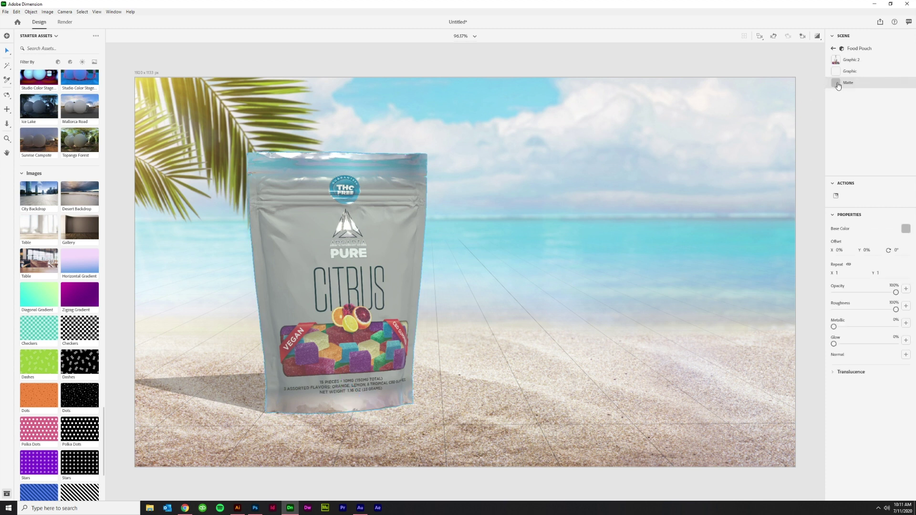
pyautogui.click(904, 230)
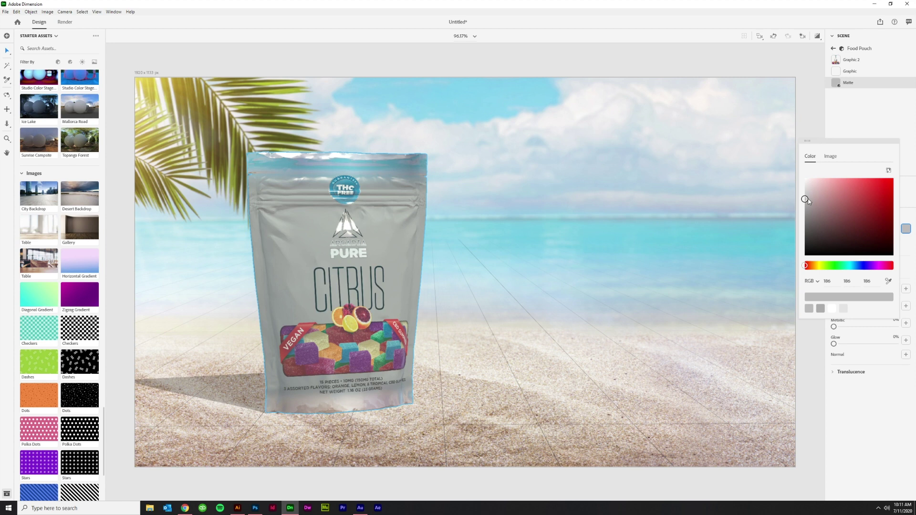
pyautogui.moveTo(805, 199); pyautogui.dragTo(805, 189)
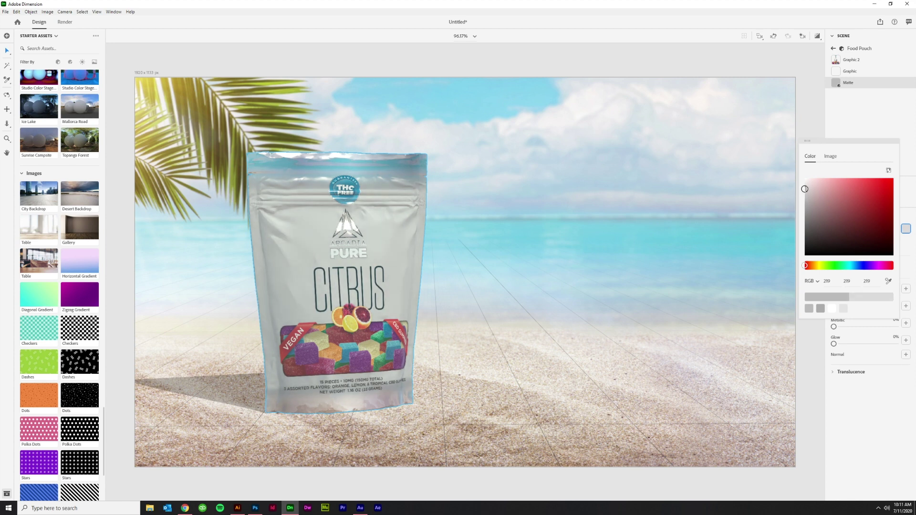
pyautogui.click(877, 128)
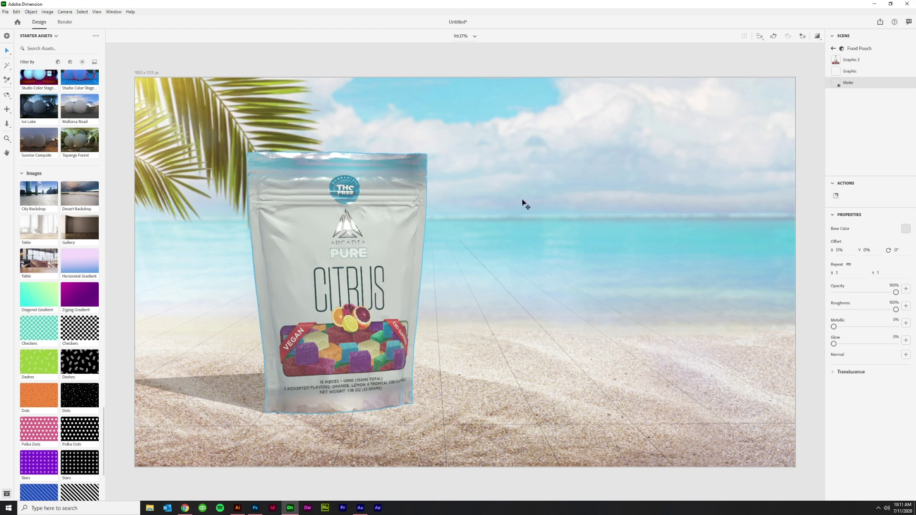
# Step: Render the beach scene as a High-quality PSD named 'pouch on beach'
pyautogui.click(65, 23)
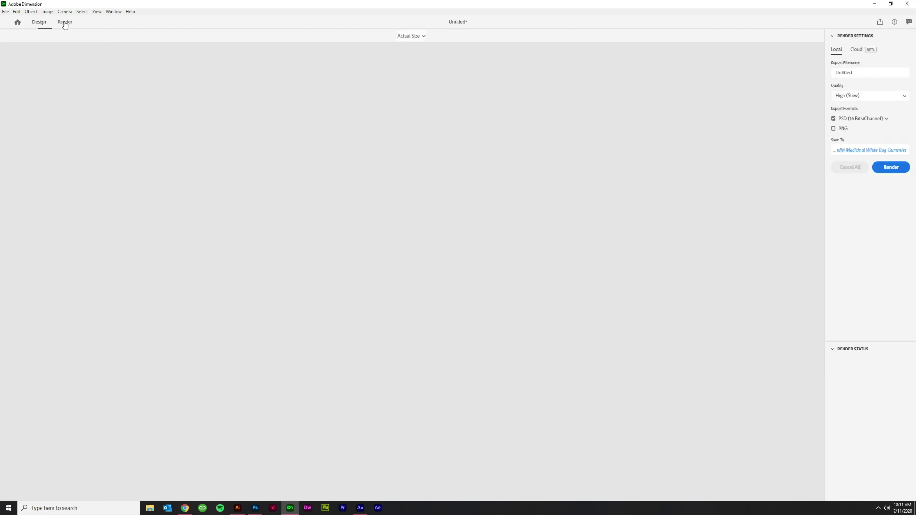
pyautogui.click(863, 74)
pyautogui.write('pouch on beach')
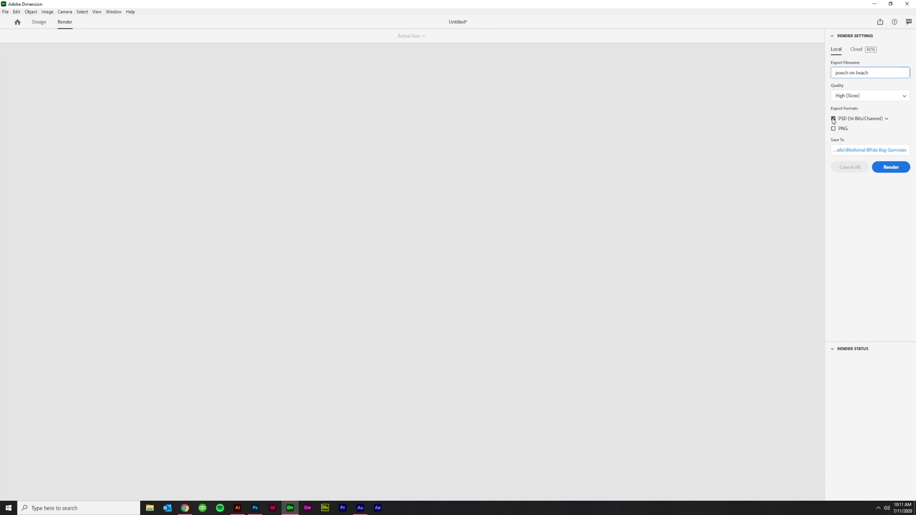
pyautogui.click(892, 168)
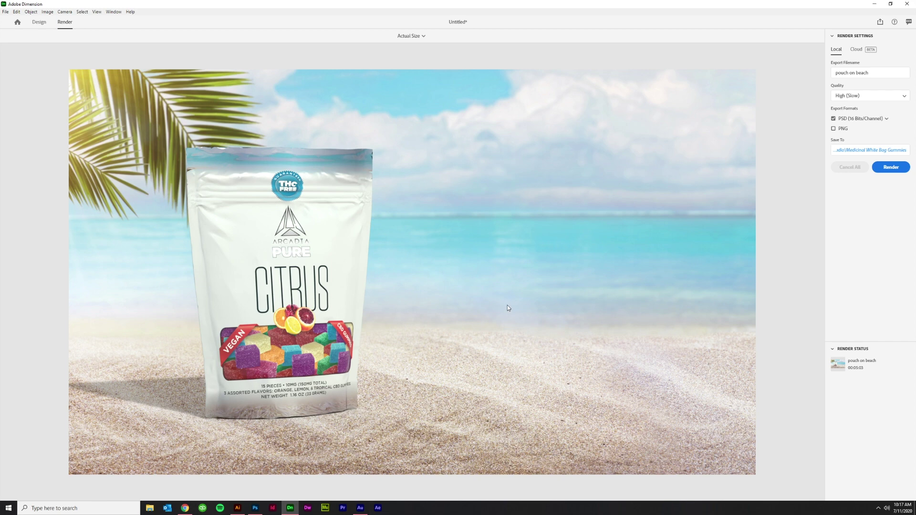
pyautogui.click(39, 22)
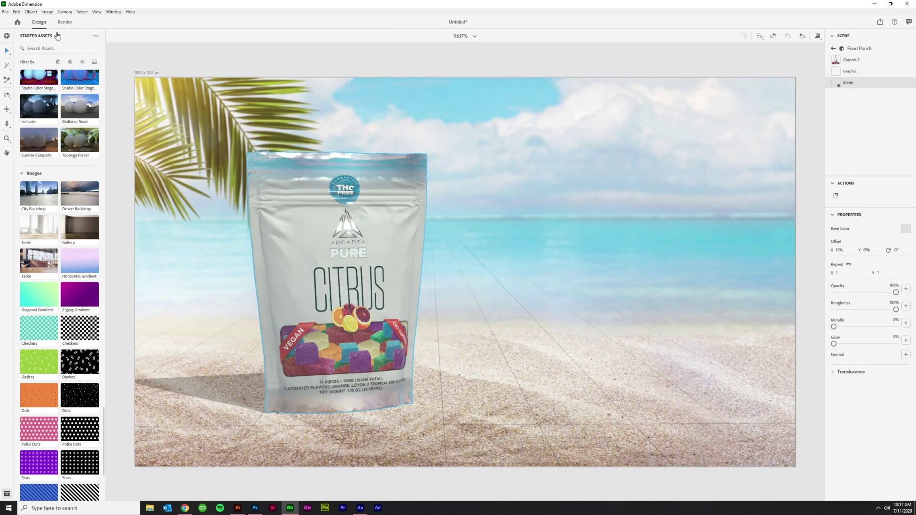
# Step: Import the Desktop photo crew-1pjjYDJWSHM-unsplash.jpg as the scene background
pyautogui.click(6, 12)
pyautogui.moveTo(24, 110)
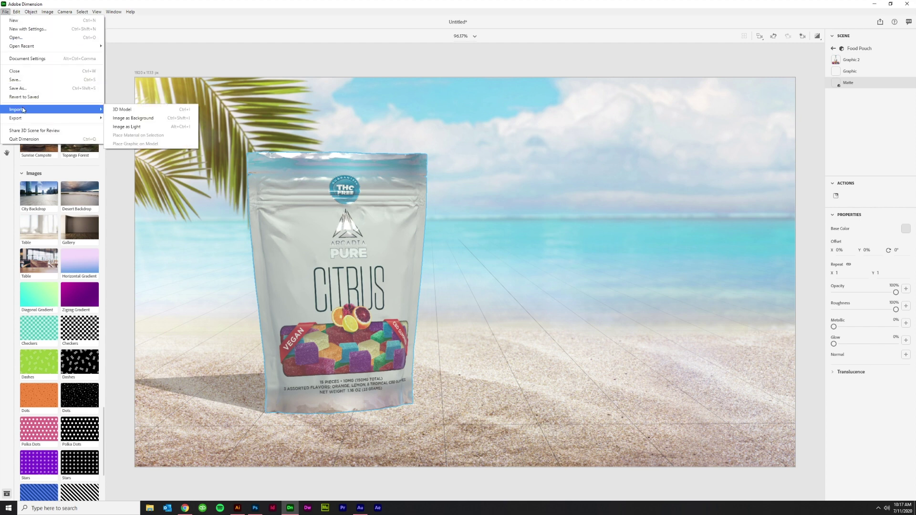
pyautogui.click(113, 119)
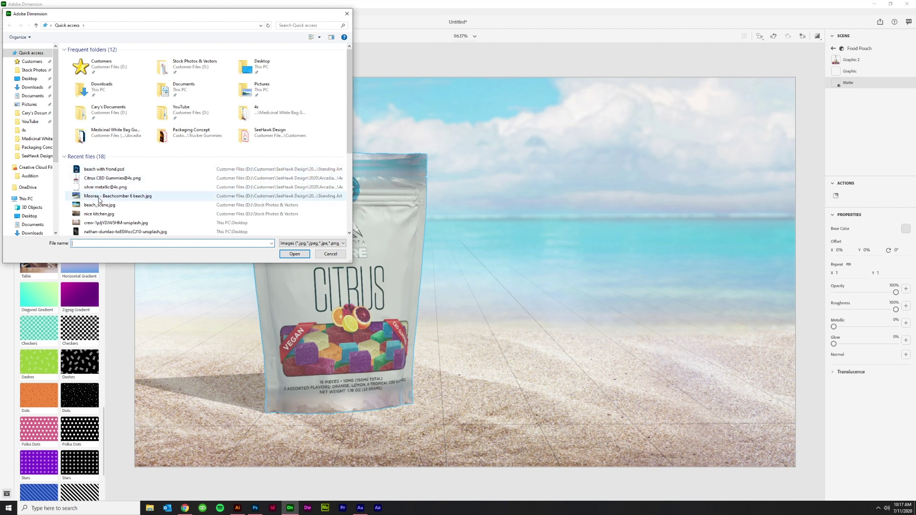
pyautogui.scroll(-1, 99, 200)
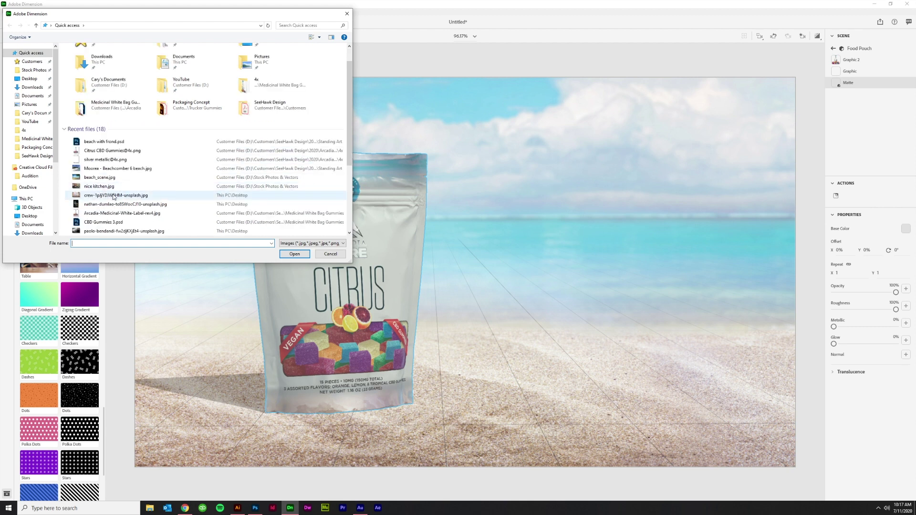
pyautogui.rightClick(108, 195)
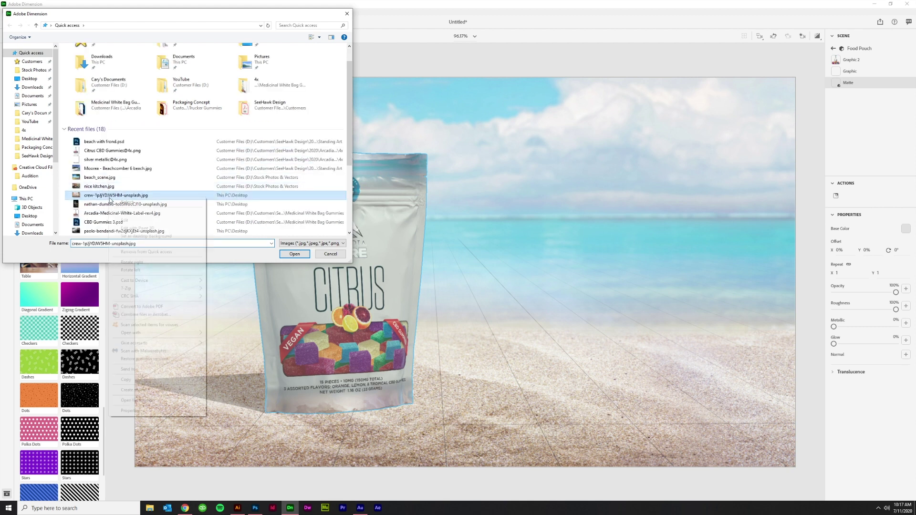
pyautogui.click(157, 402)
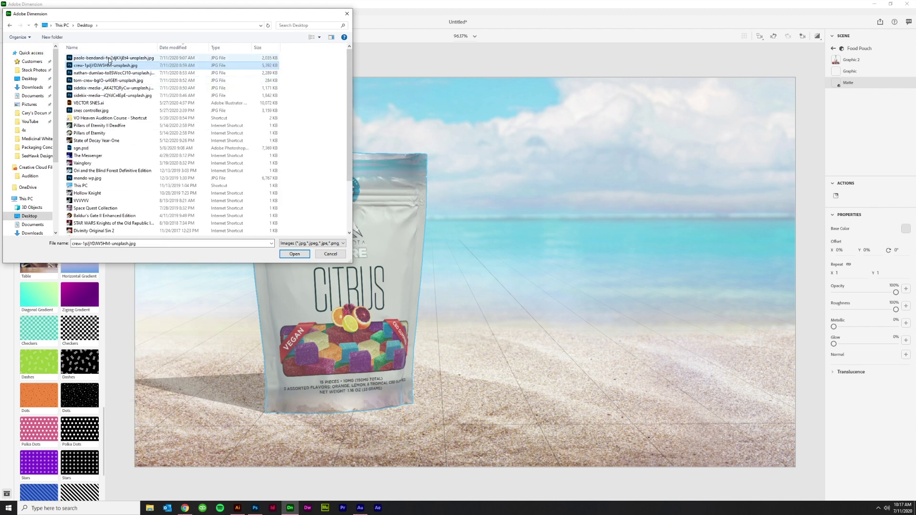
pyautogui.doubleClick(109, 57)
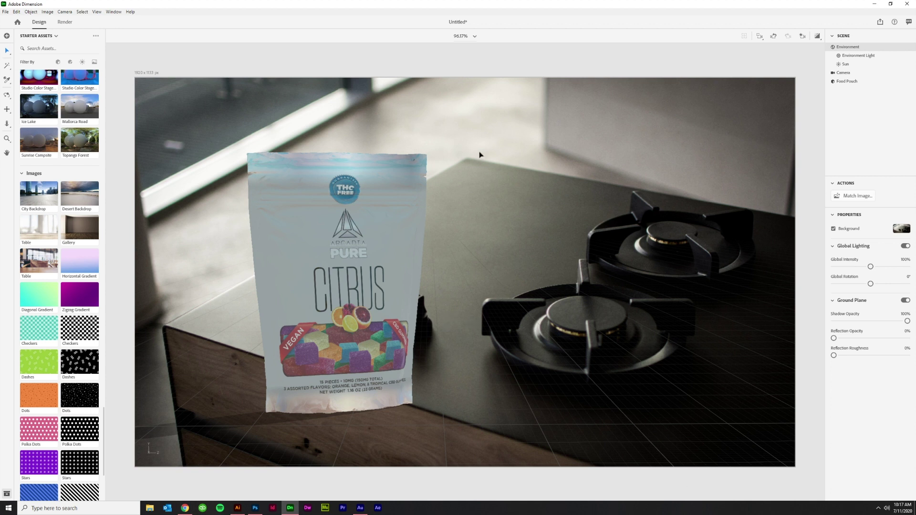
# Step: Match the scene to the stovetop photo, resizing the canvas and creating multiple lights
pyautogui.click(844, 195)
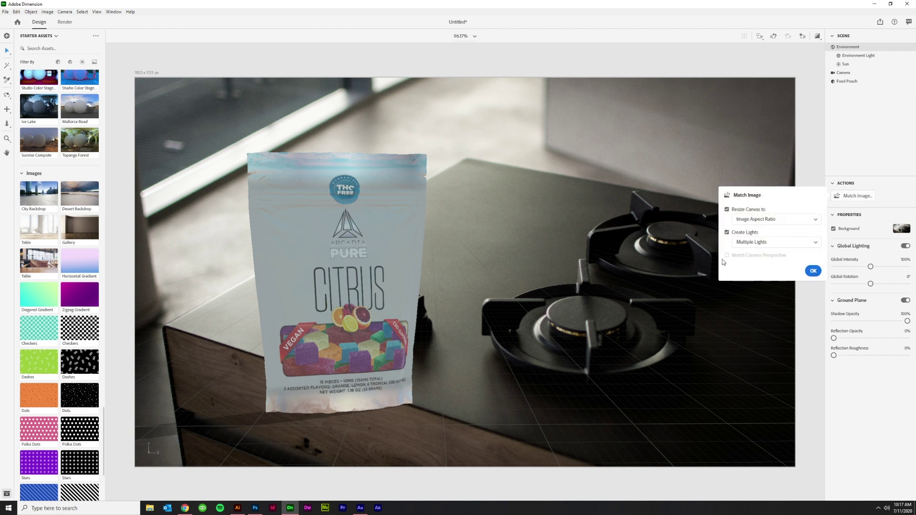
pyautogui.click(813, 270)
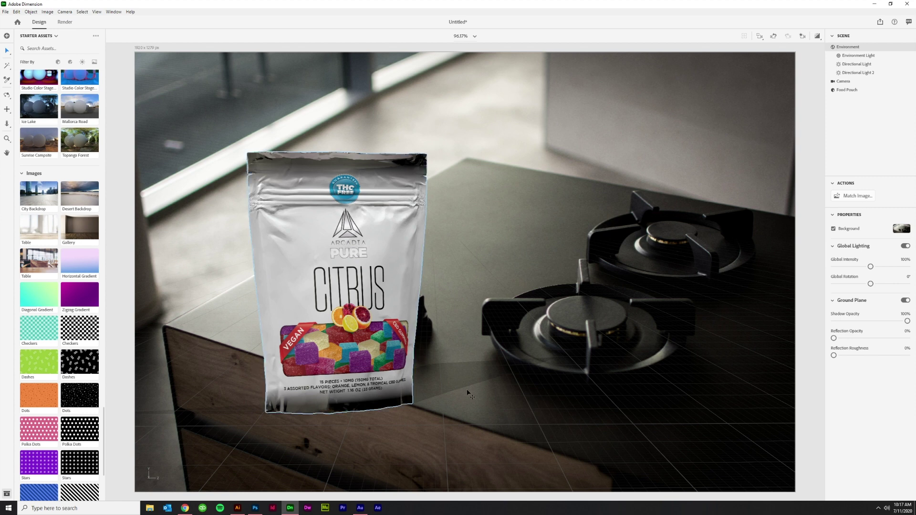
# Step: Place the pouch on the stovetop counter beside the knobs and enlarge it to scale 3.2
pyautogui.moveTo(464, 396)
pyautogui.mouseDown(button='right')
pyautogui.moveTo(499, 414)
pyautogui.moveTo(405, 478)
pyautogui.moveTo(480, 402)
pyautogui.mouseUp(button='right')
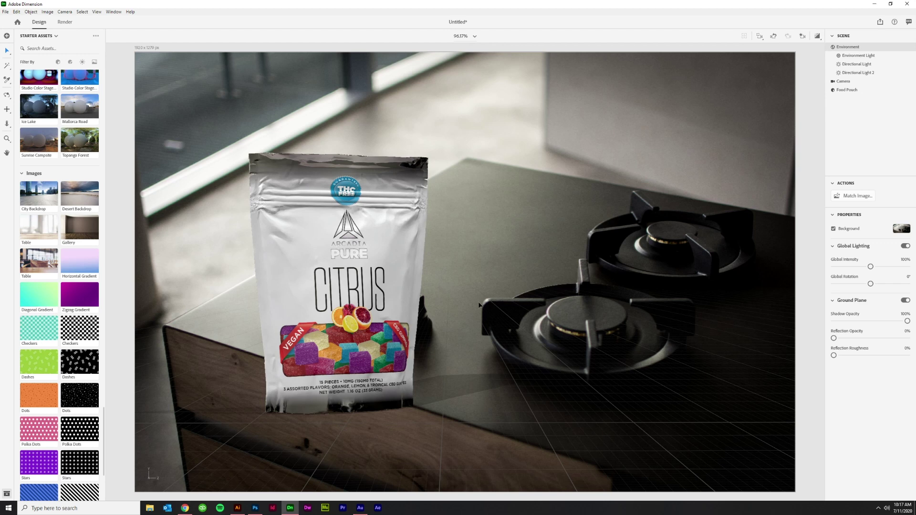
pyautogui.moveTo(480, 305)
pyautogui.mouseDown(button='right')
pyautogui.moveTo(470, 315)
pyautogui.moveTo(468, 306)
pyautogui.mouseUp(button='right')
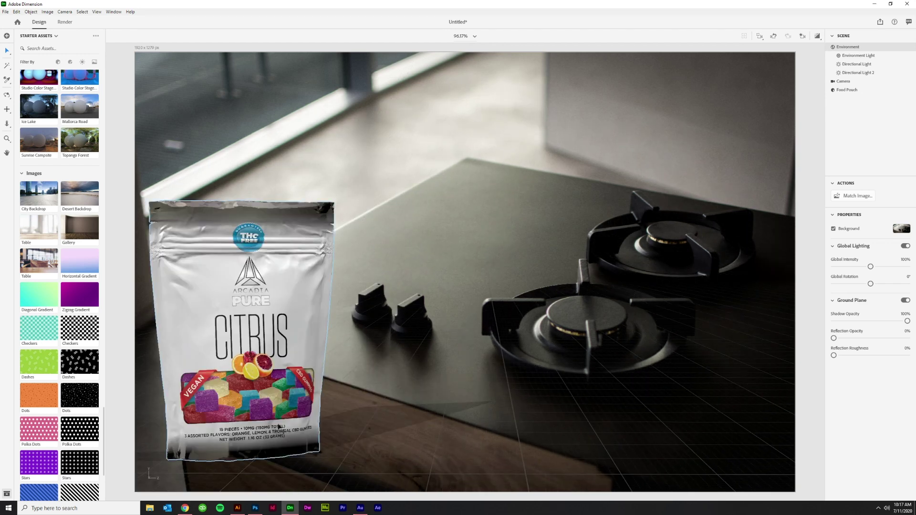
pyautogui.moveTo(320, 456); pyautogui.dragTo(456, 347)
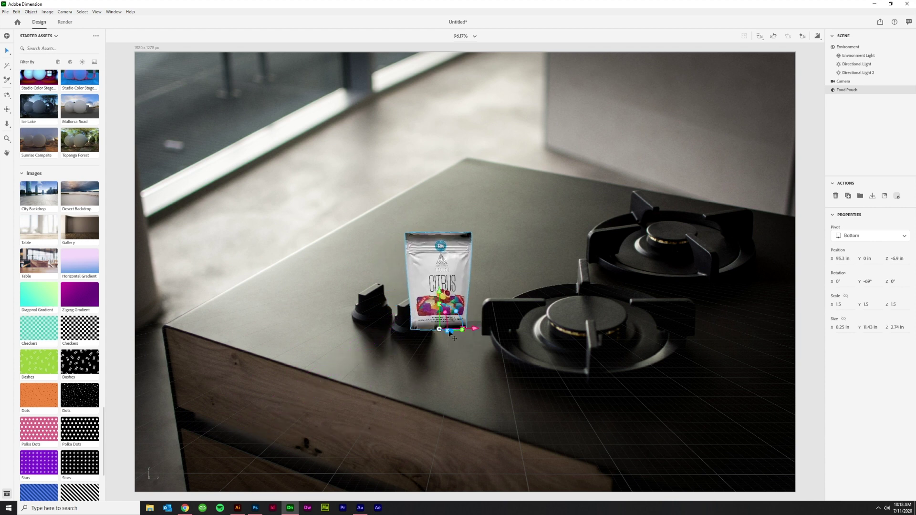
pyautogui.moveTo(450, 334); pyautogui.dragTo(365, 399, button='right')
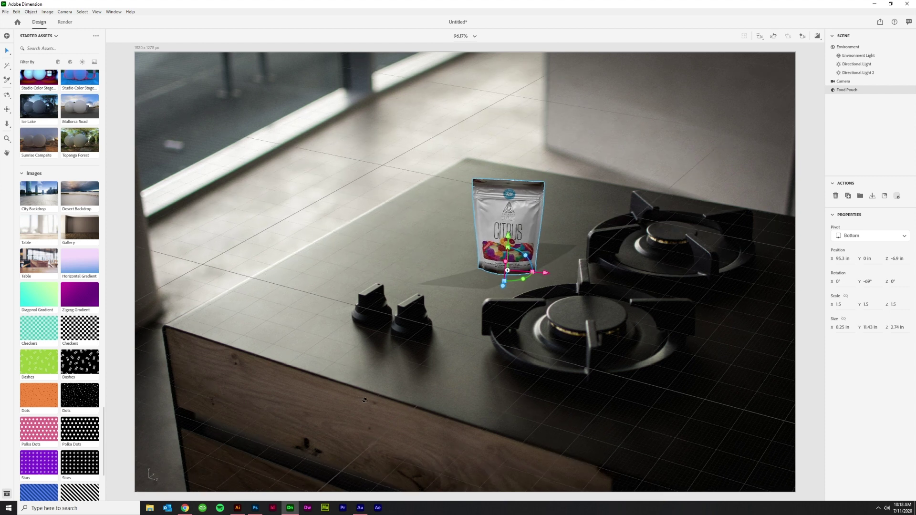
pyautogui.moveTo(509, 249); pyautogui.dragTo(514, 226)
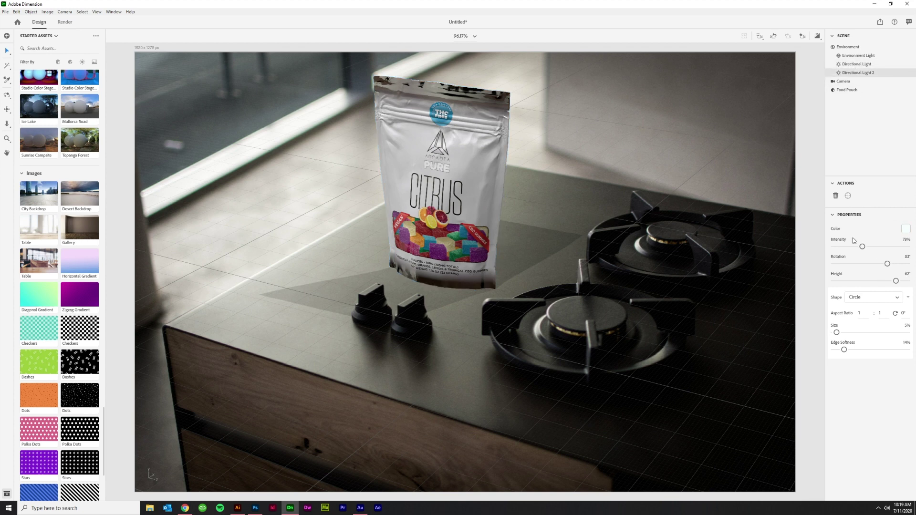
# Step: Swing Directional Light 2 to -87°, then set Light 1 to -128° rotation with lower height
pyautogui.moveTo(887, 264); pyautogui.dragTo(898, 282)
pyautogui.click(854, 65)
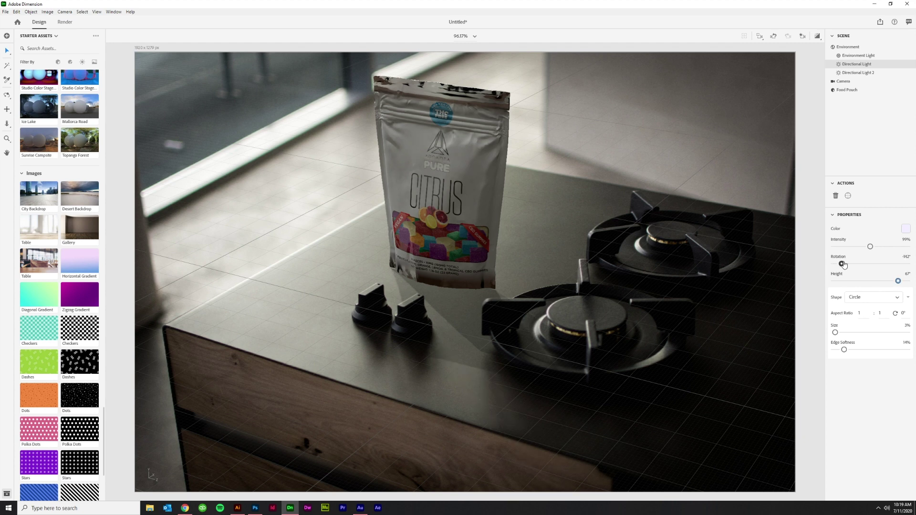
pyautogui.moveTo(839, 264); pyautogui.dragTo(846, 265)
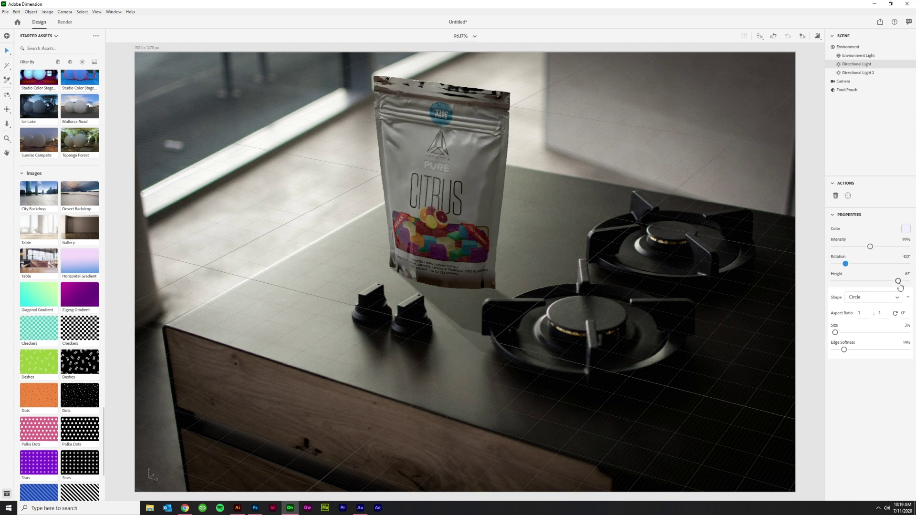
pyautogui.moveTo(898, 281); pyautogui.dragTo(898, 283)
pyautogui.moveTo(845, 264); pyautogui.dragTo(843, 265)
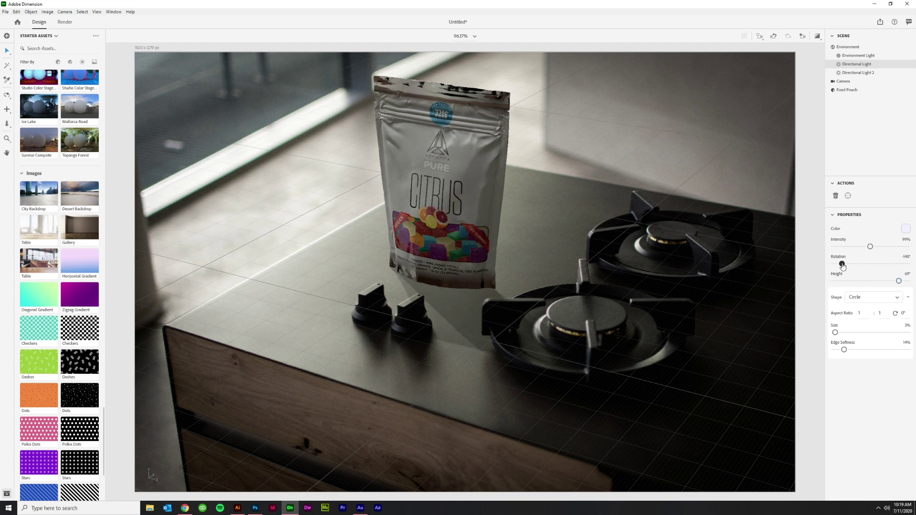
# Step: Raise Directional Light 2 to 69° height and 70% intensity; drop Light 1 to 92%
pyautogui.click(858, 73)
pyautogui.moveTo(896, 281); pyautogui.dragTo(895, 281)
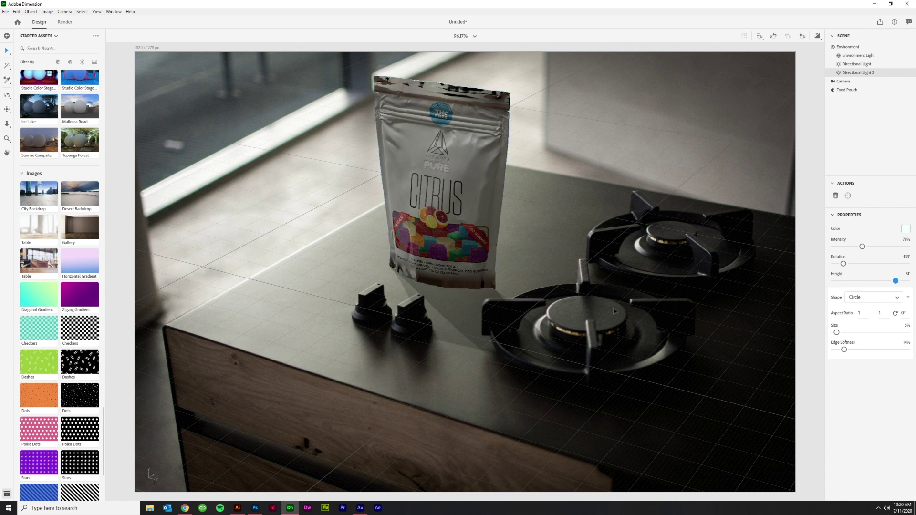
pyautogui.moveTo(862, 246)
pyautogui.mouseDown()
pyautogui.moveTo(890, 249)
pyautogui.moveTo(843, 251)
pyautogui.moveTo(854, 251)
pyautogui.mouseUp()
pyautogui.click(854, 64)
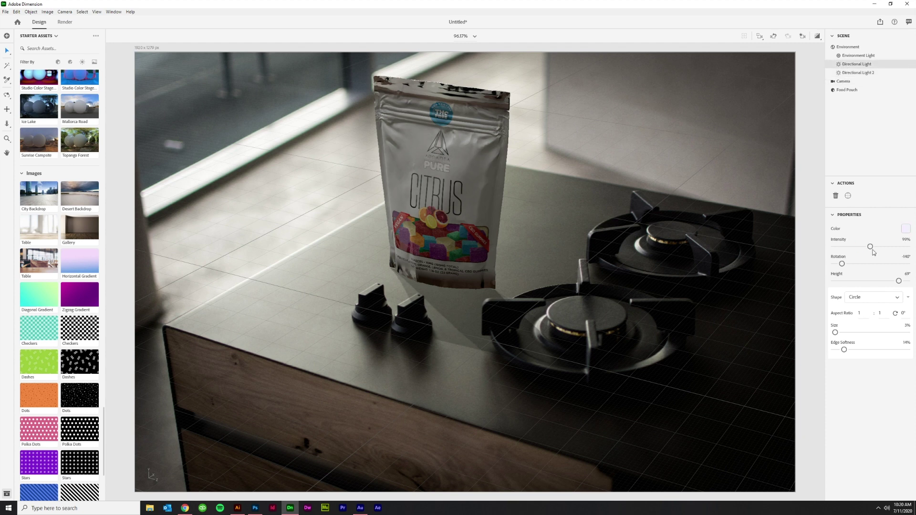
pyautogui.moveTo(873, 249)
pyautogui.mouseDown()
pyautogui.moveTo(882, 249)
pyautogui.moveTo(868, 249)
pyautogui.mouseUp()
pyautogui.click(854, 55)
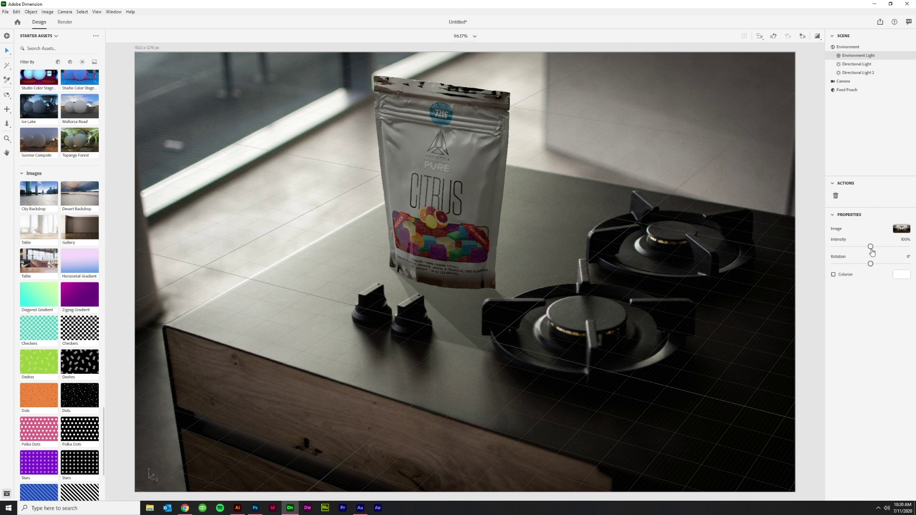
# Step: Push the Environment Light intensity above 100% to brighten the kitchen scene
pyautogui.moveTo(871, 249)
pyautogui.mouseDown()
pyautogui.moveTo(893, 249)
pyautogui.moveTo(873, 265)
pyautogui.mouseUp()
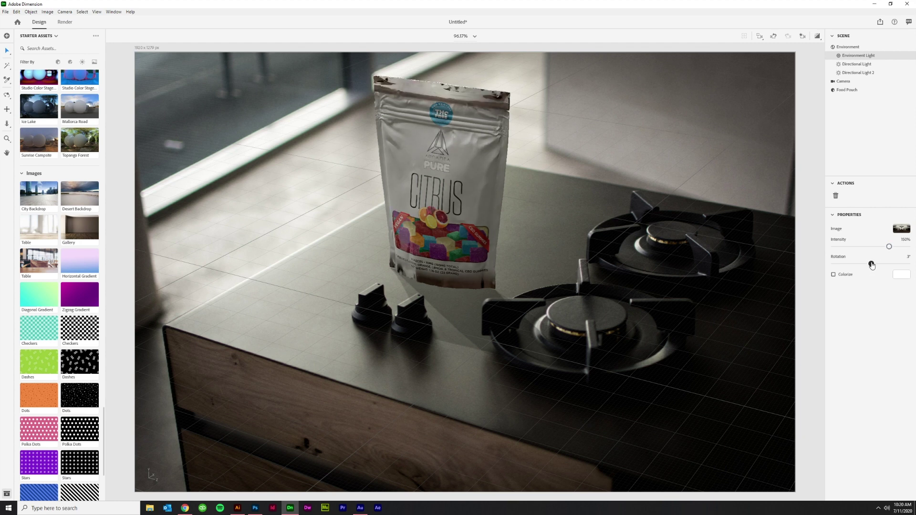
pyautogui.click(849, 72)
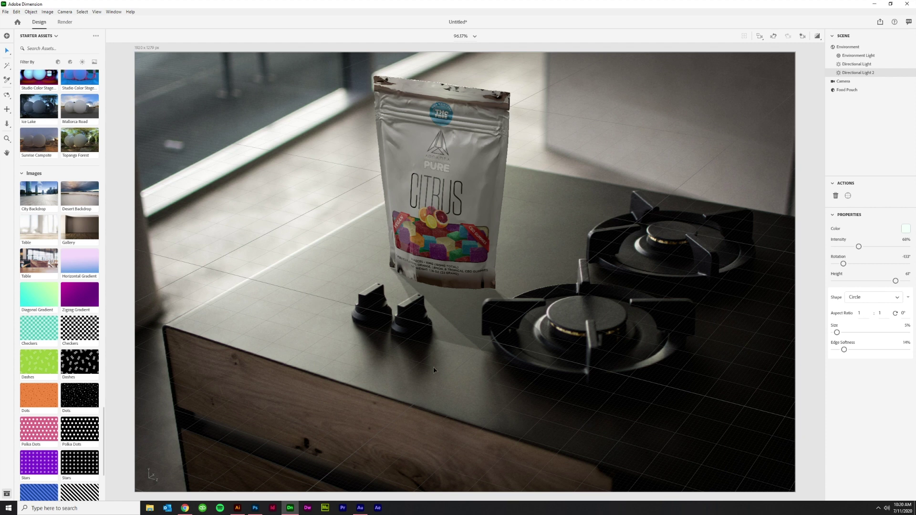
pyautogui.click(756, 268)
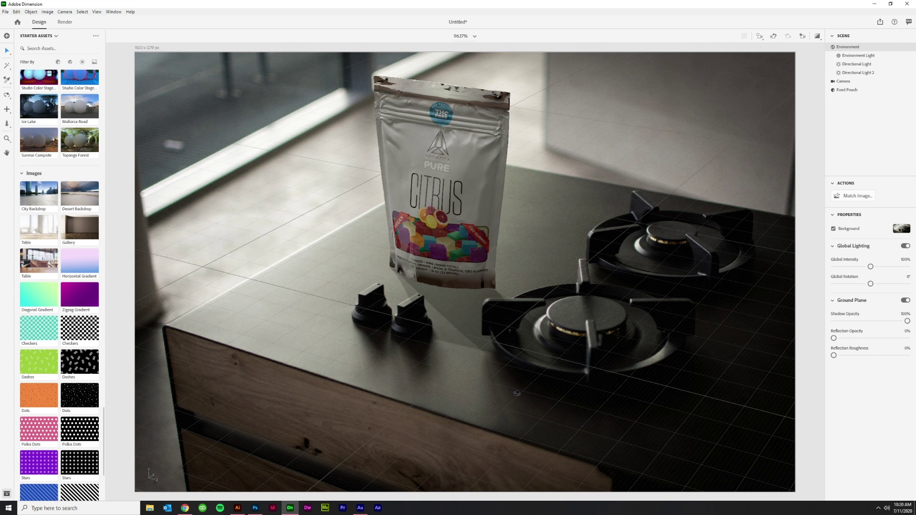
# Step: Nudge the pouch right and back on the counter, then switch to Render
pyautogui.moveTo(517, 393); pyautogui.dragTo(517, 395)
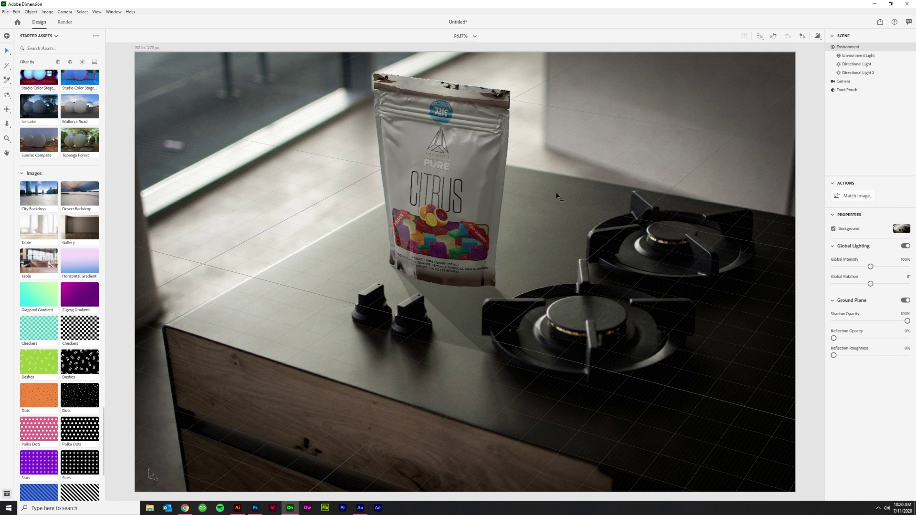
pyautogui.moveTo(427, 285); pyautogui.dragTo(472, 238)
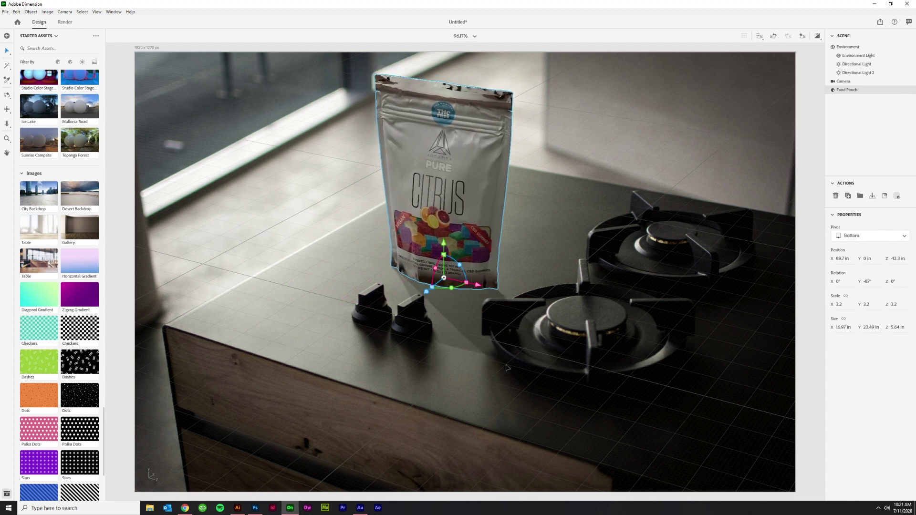
pyautogui.click(65, 24)
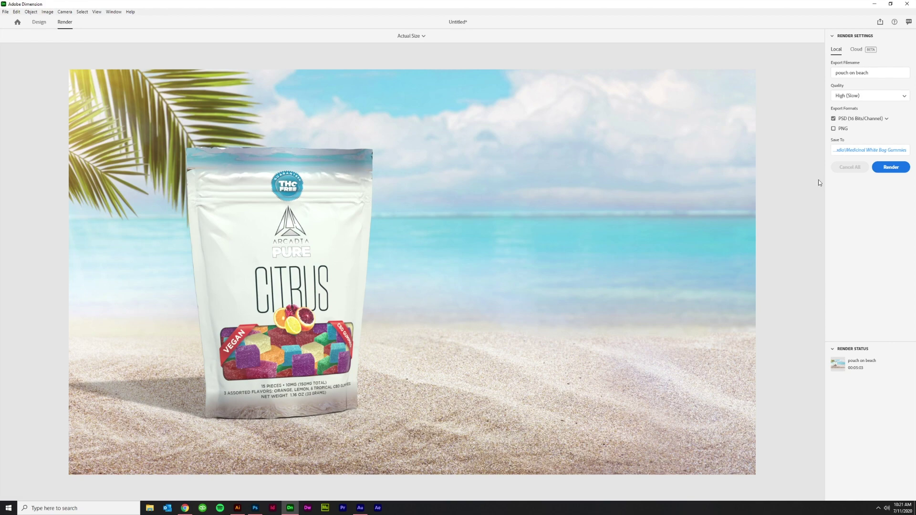
# Step: Select the 'pouch on beach' export filename in the render settings so it can be renamed
pyautogui.click(874, 74)
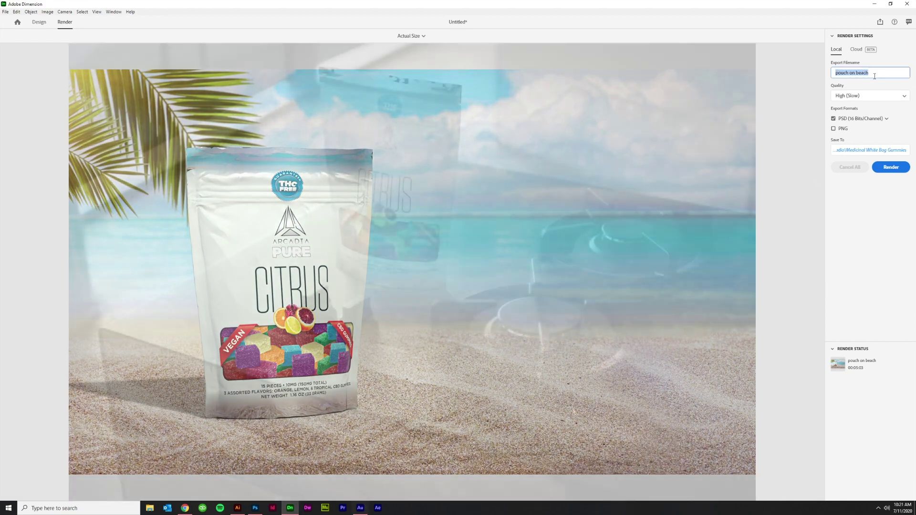